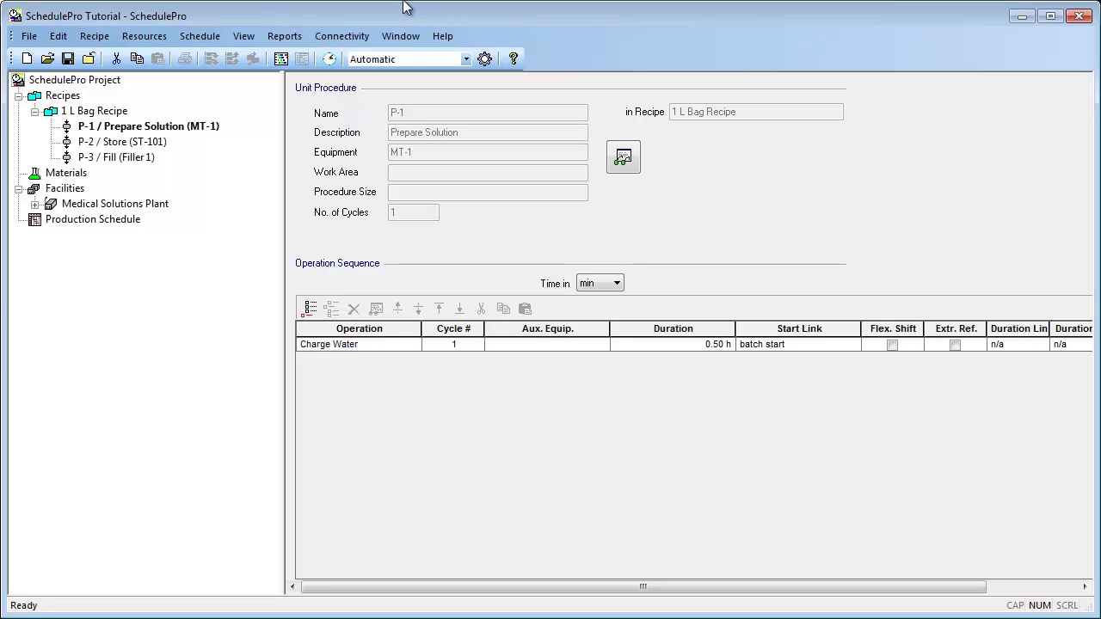
- Add two operations named "Charge Sodium Chloride" and "Charge API" after Charge Water in procedure P-1
left_click(311, 309)
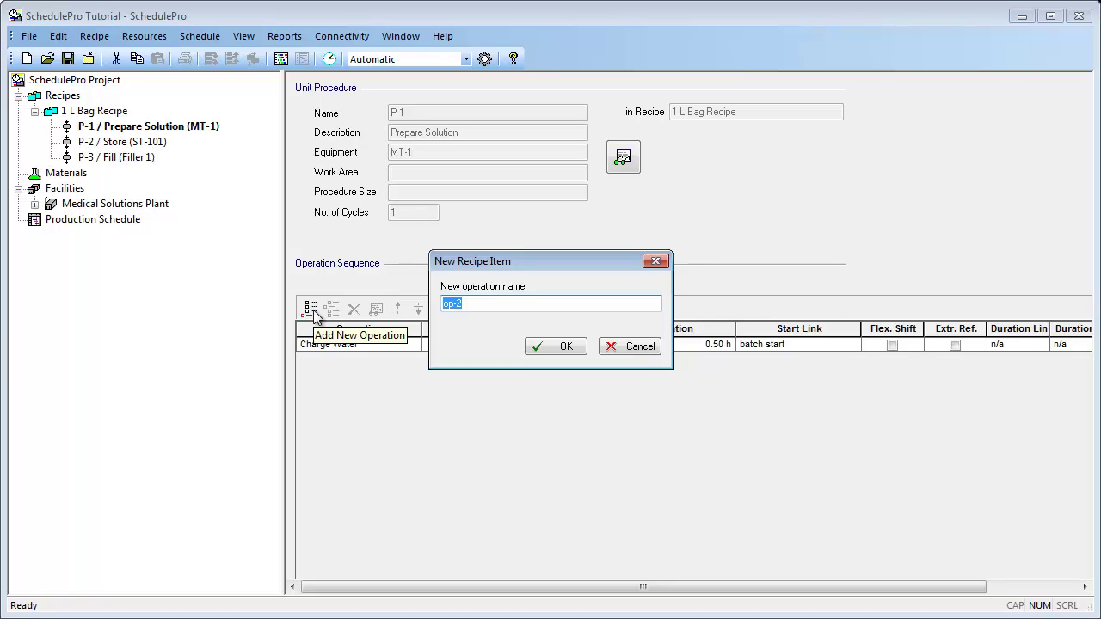
type("C")
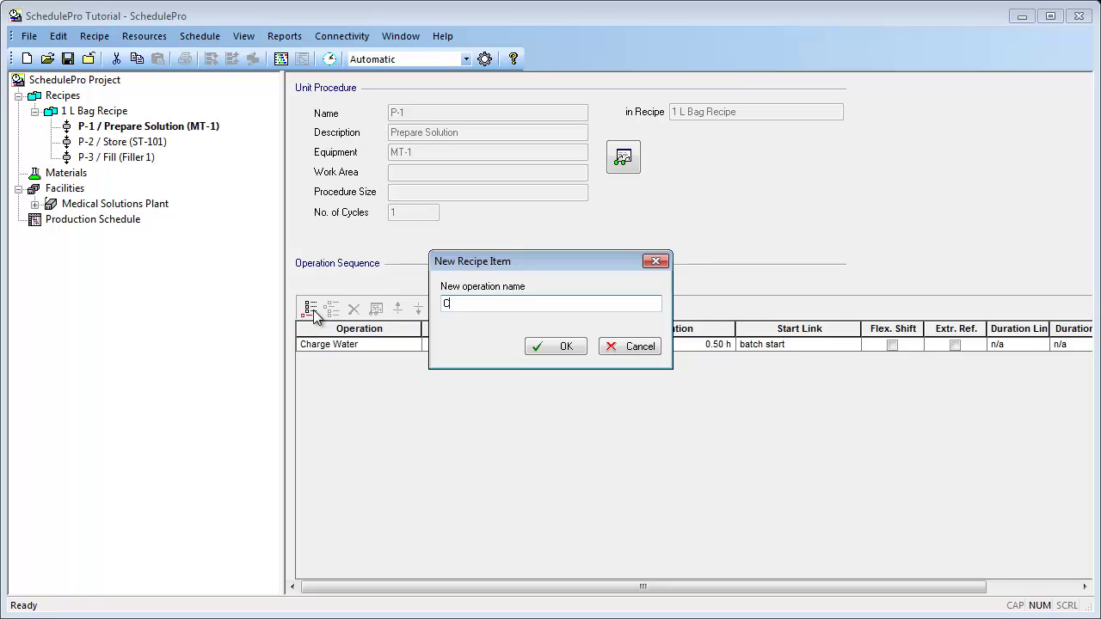
type("harge Sodium Chloride")
left_click(555, 346)
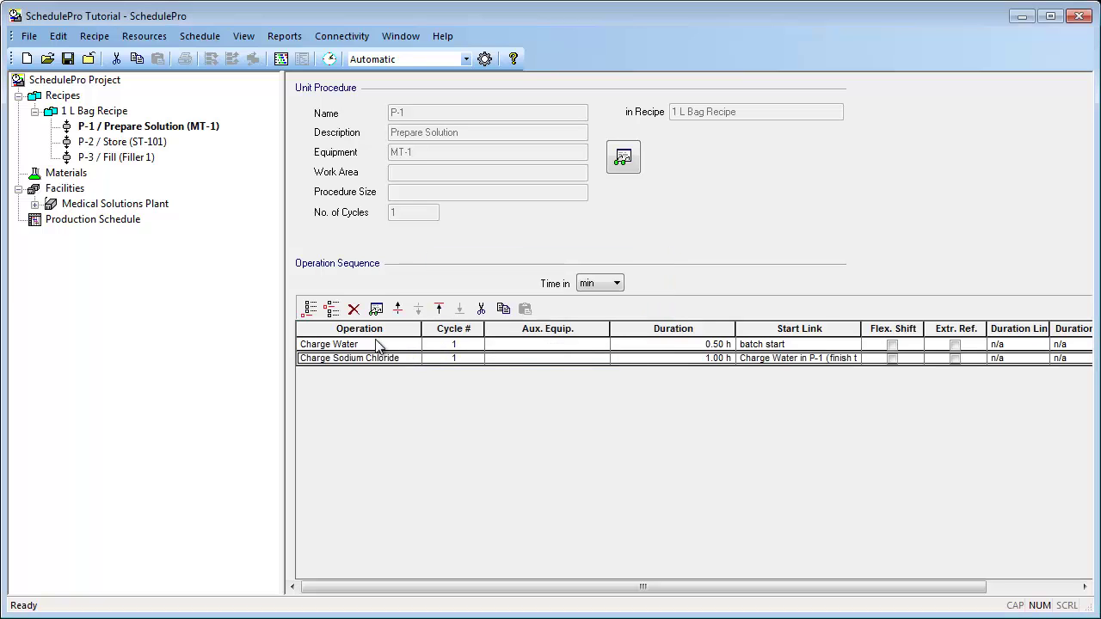
left_click(310, 309)
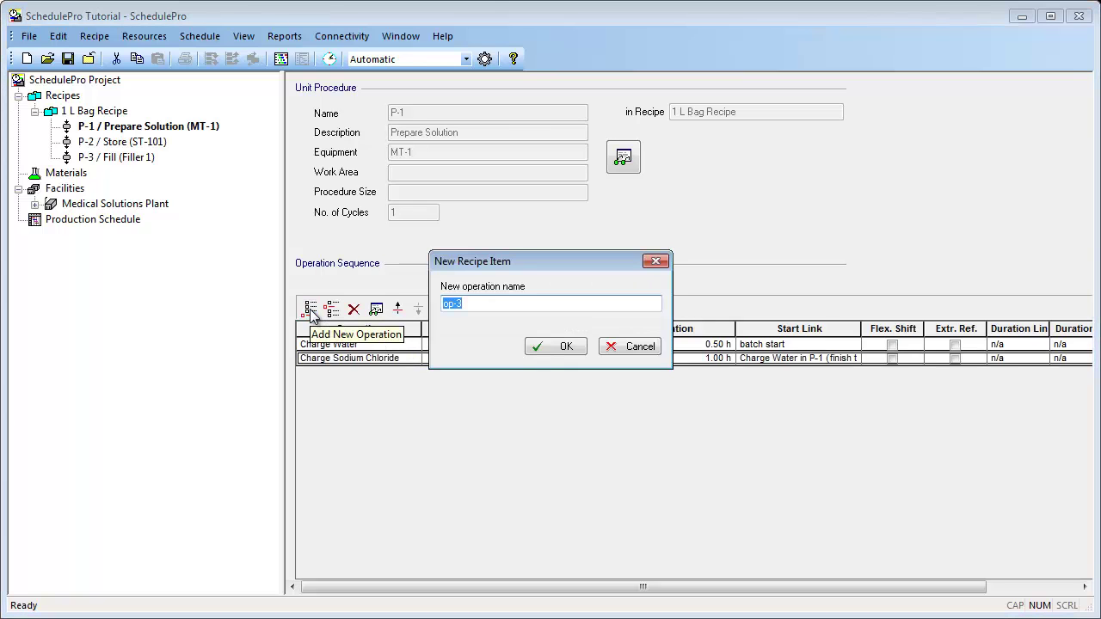
type("Charge API")
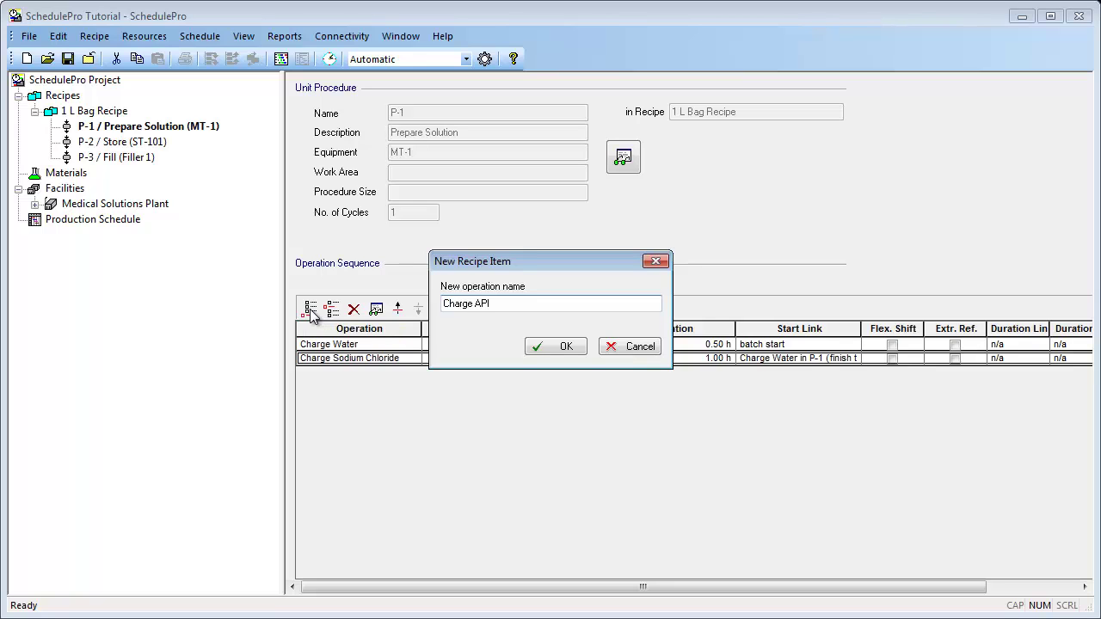
left_click(545, 345)
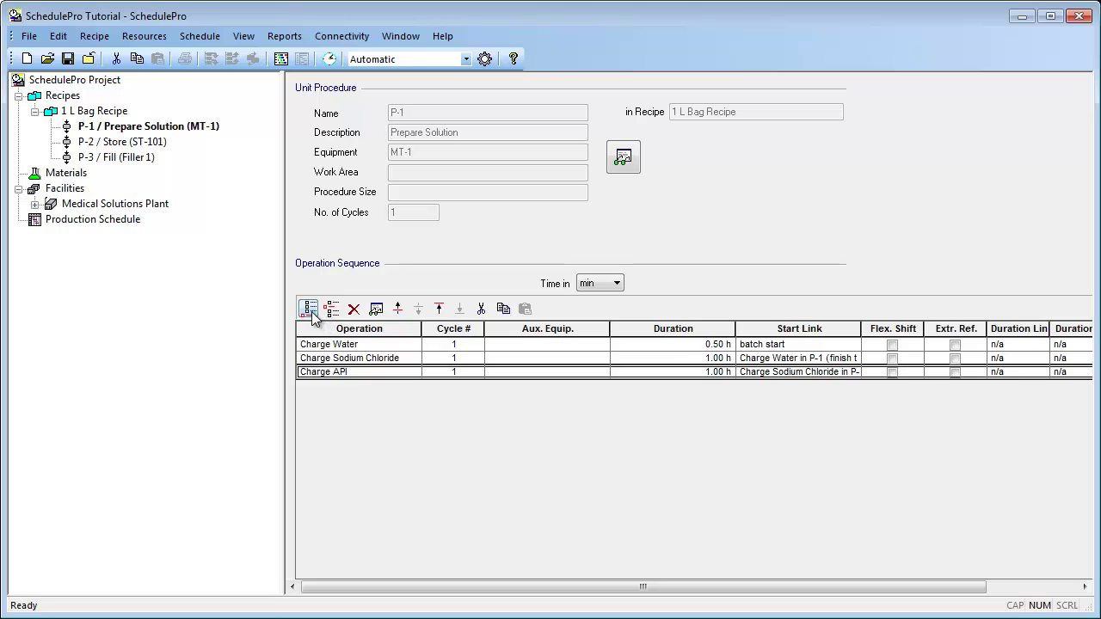
- Add the operations "Mix Thoroughly" and "Transfer to Storage" to the end of the P-1 operation sequence
left_click(309, 309)
type("Mi")
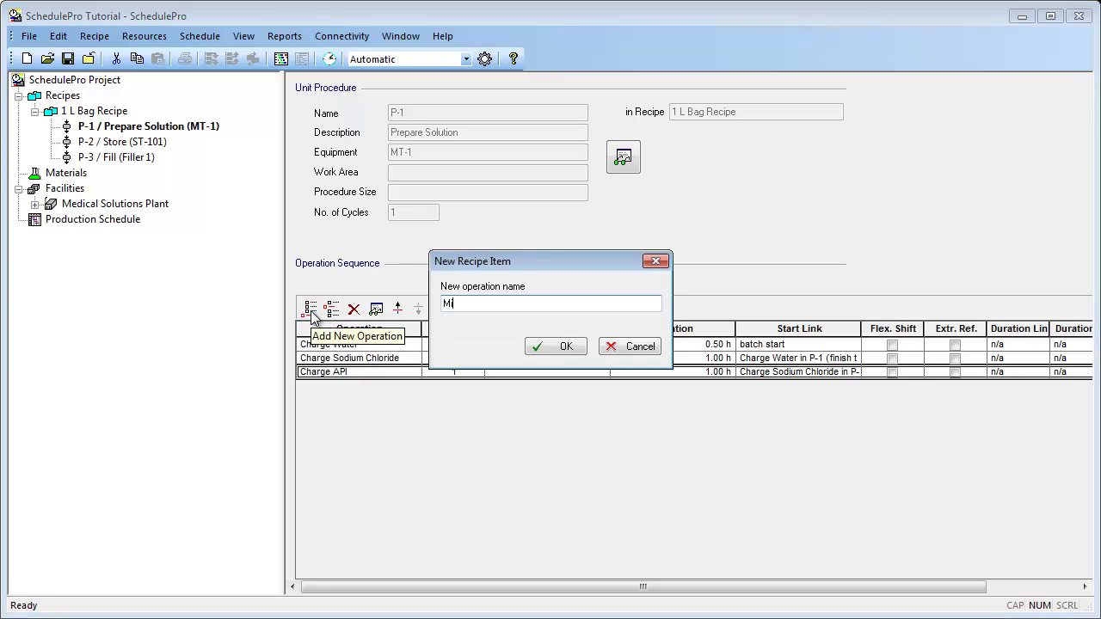
type("x Thoroughly")
left_click(536, 347)
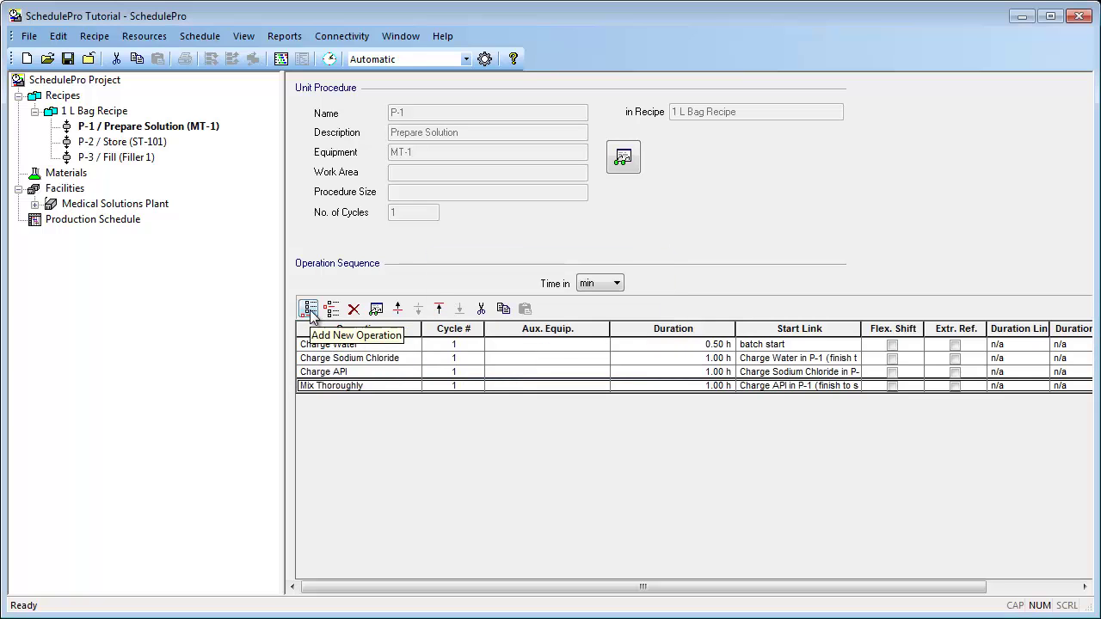
left_click(310, 309)
type("Trans")
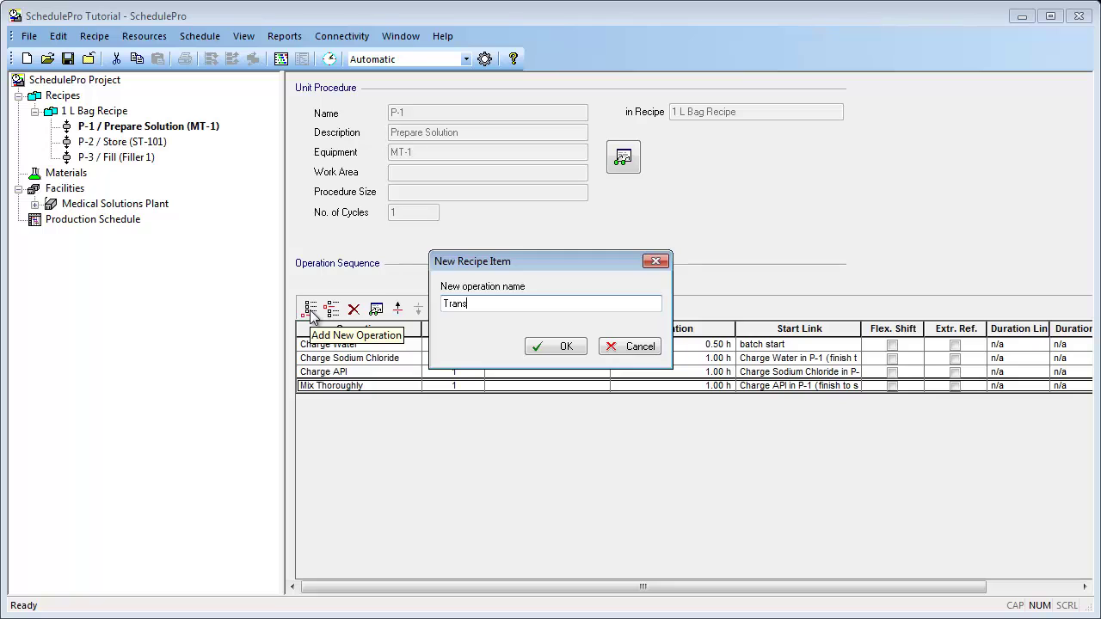
type("fer to Storage")
left_click(538, 347)
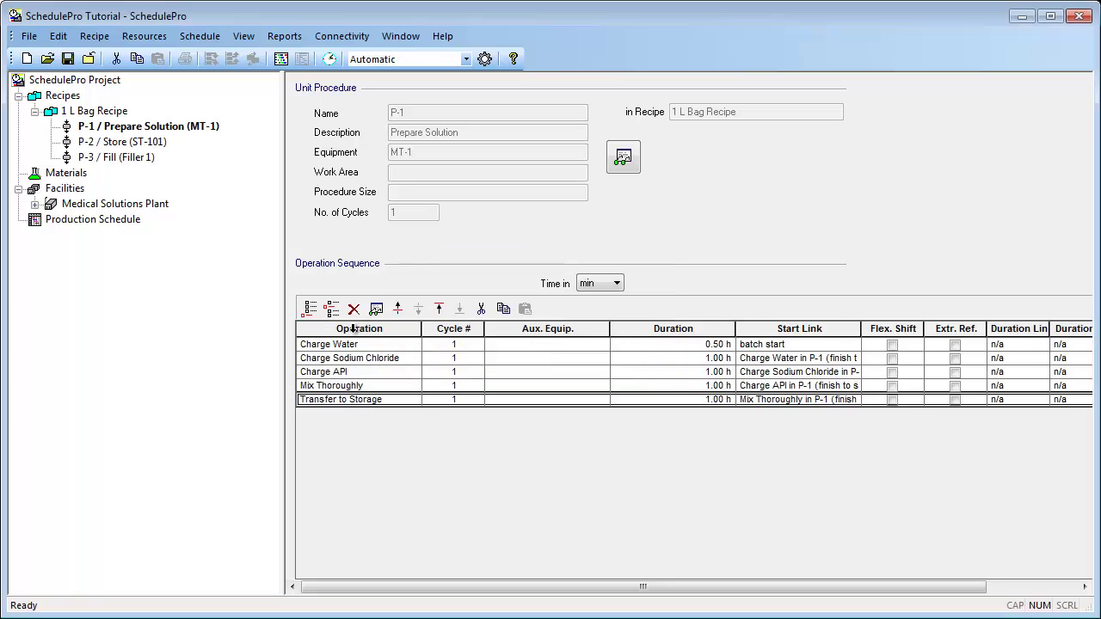
- Add a final operation named "Clean Tank" to the Prepare Solution procedure P-1
left_click(311, 309)
type("Clean Tank")
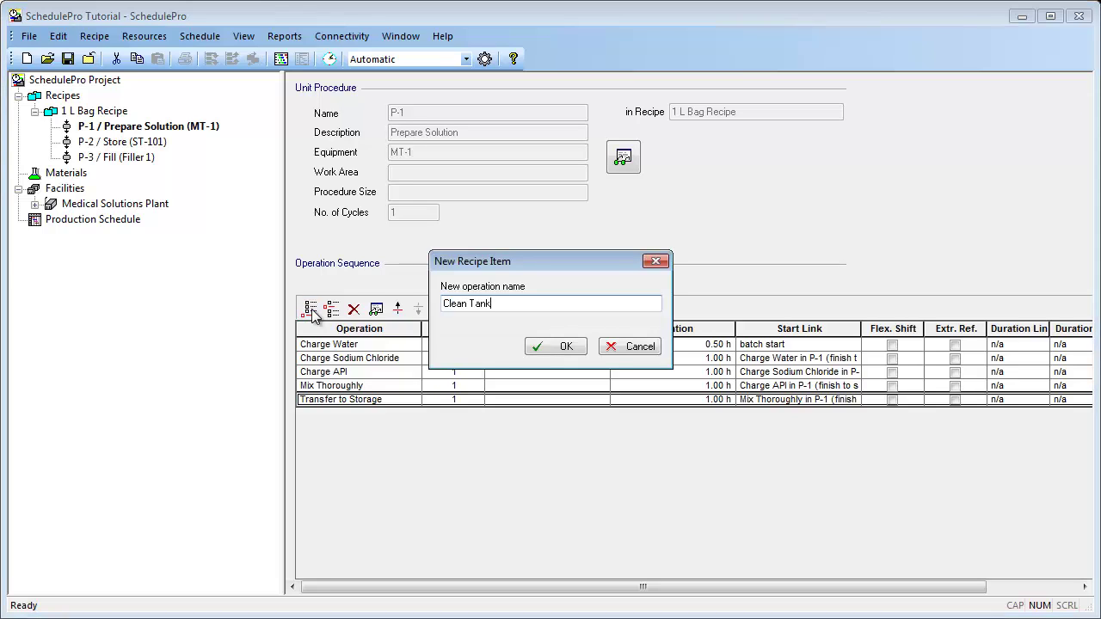
left_click(542, 347)
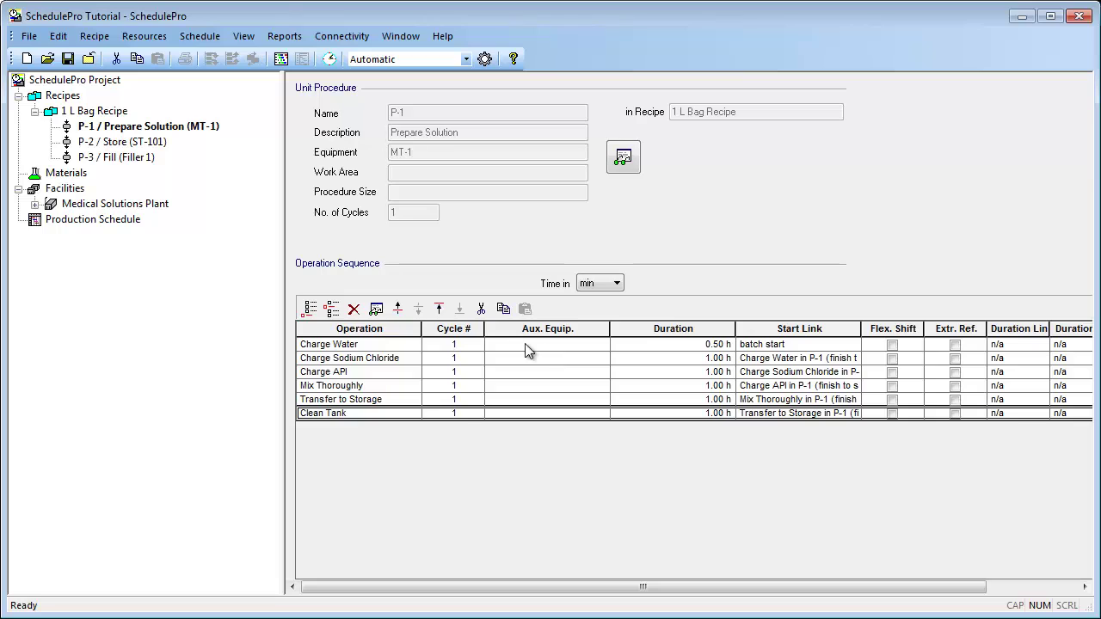
- Rename the default operation op-1 of the Store procedure P-2 as "Receive From Mix Tank"
left_click(152, 144)
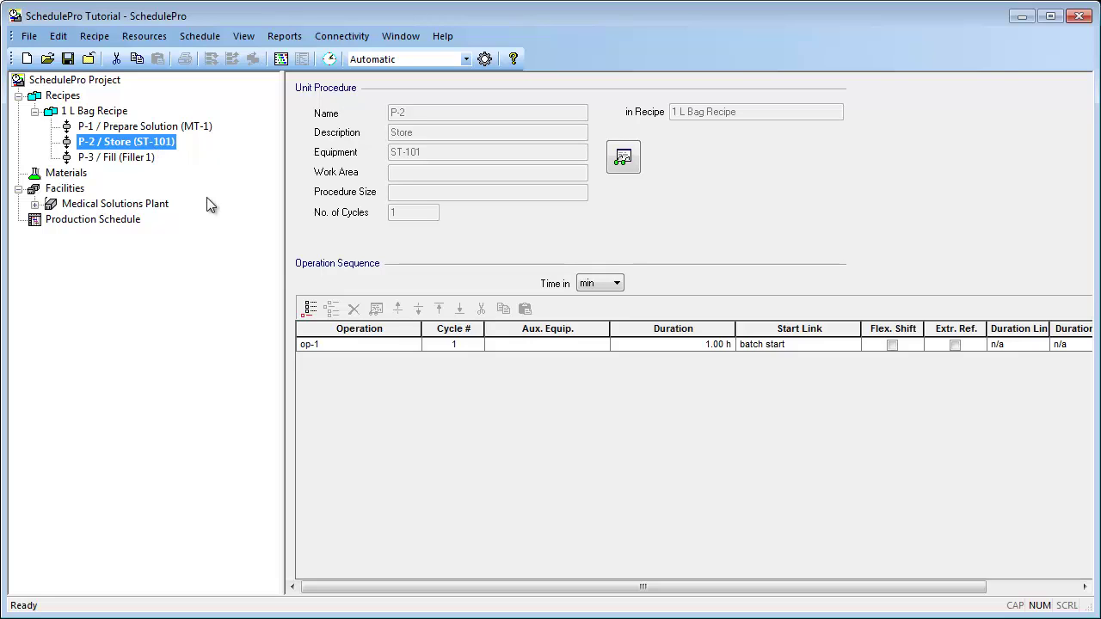
left_click(374, 347)
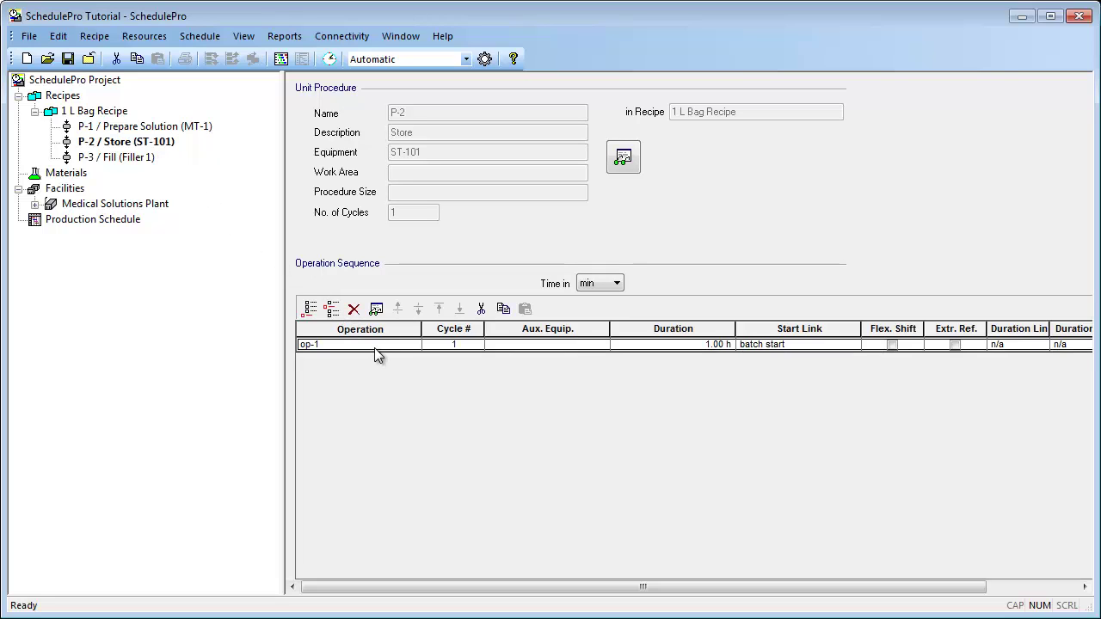
left_click(376, 310)
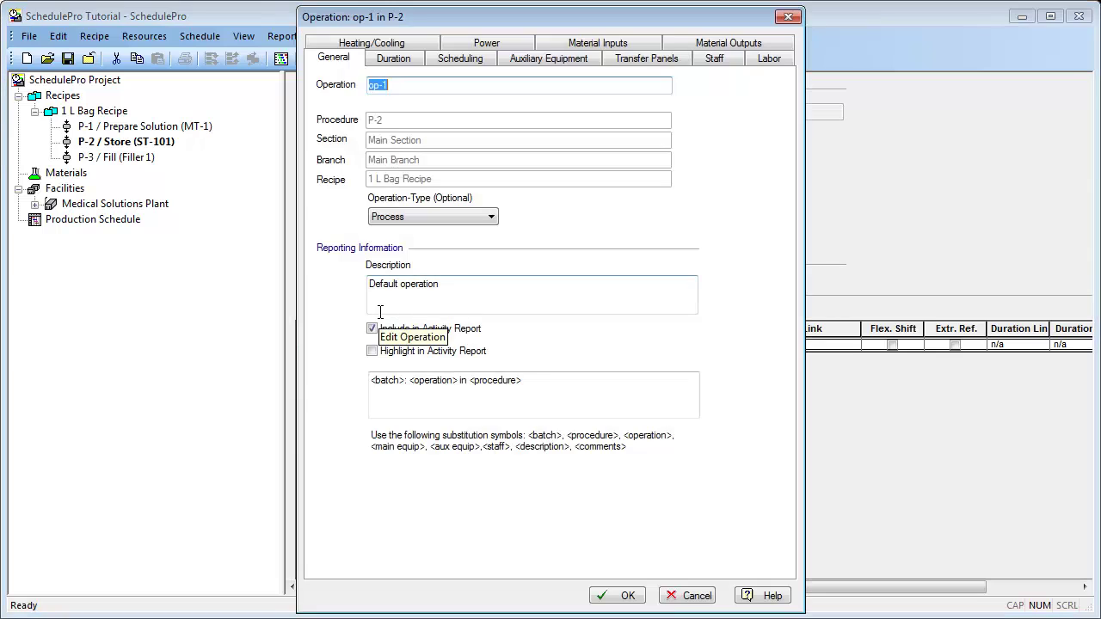
type("R")
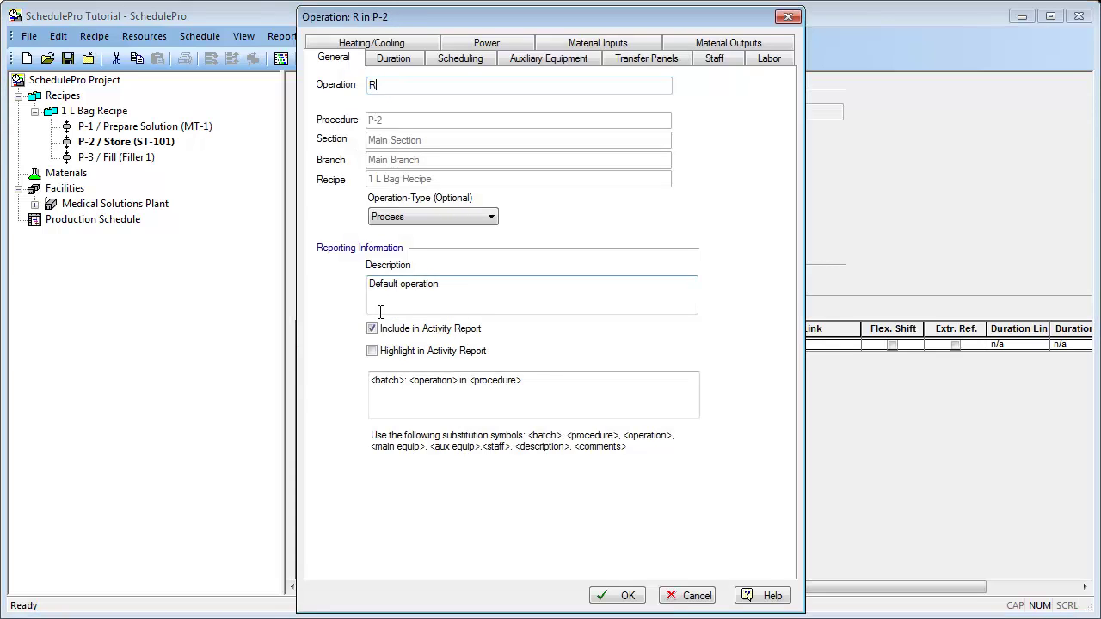
type("eceive From Mix Tank")
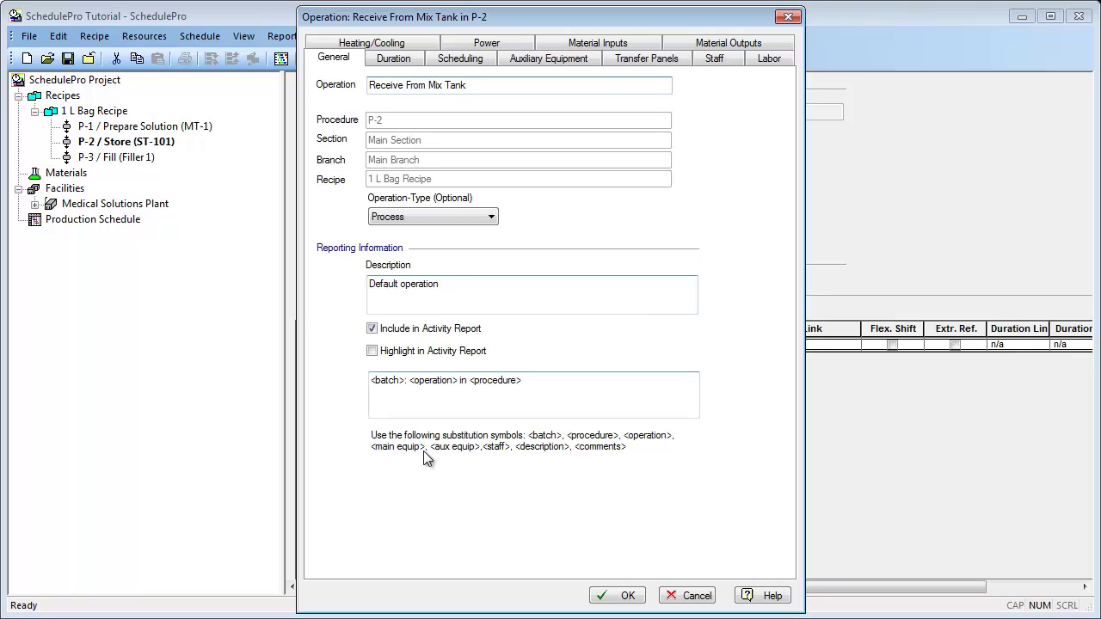
left_click(612, 597)
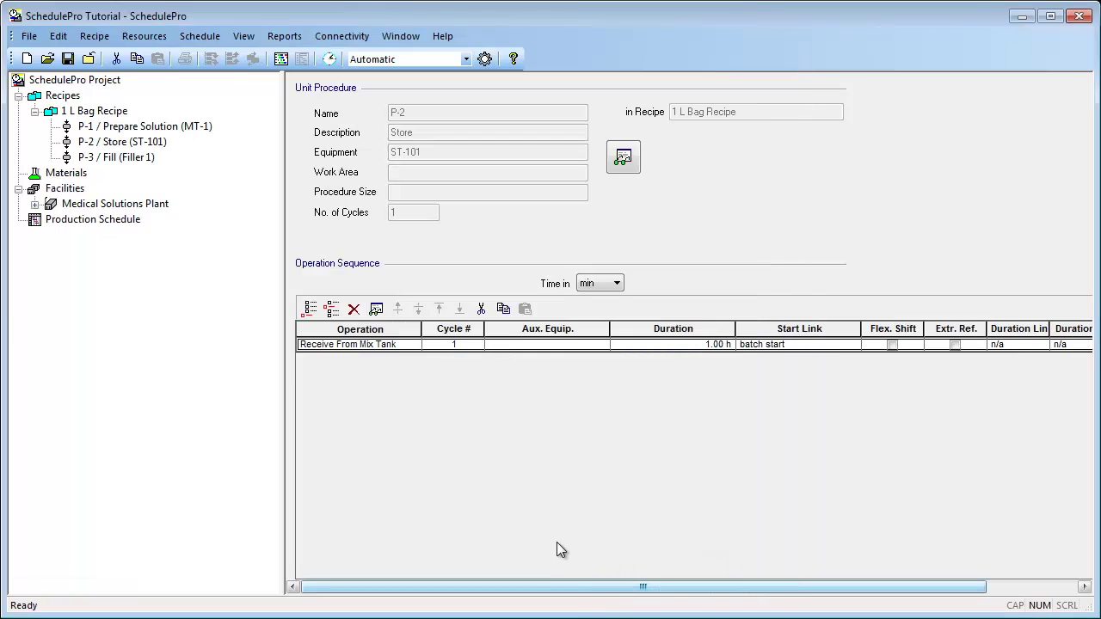
- Add the operations "Feed Filler" and "Clean Tank" after Receive From Mix Tank in procedure P-2
left_click(310, 308)
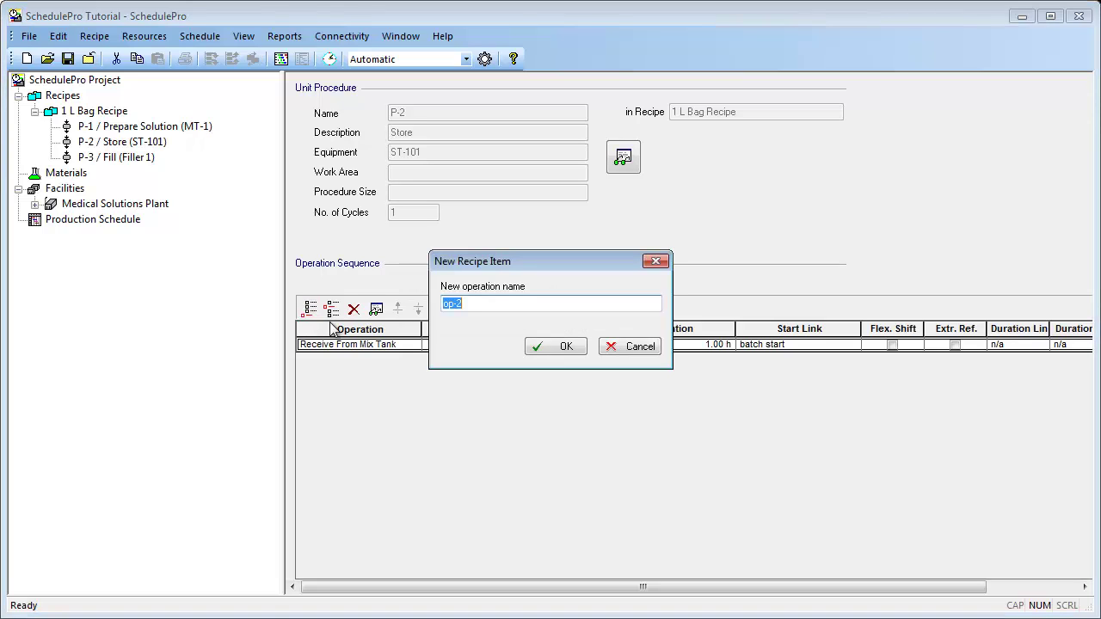
type("Feed Filler")
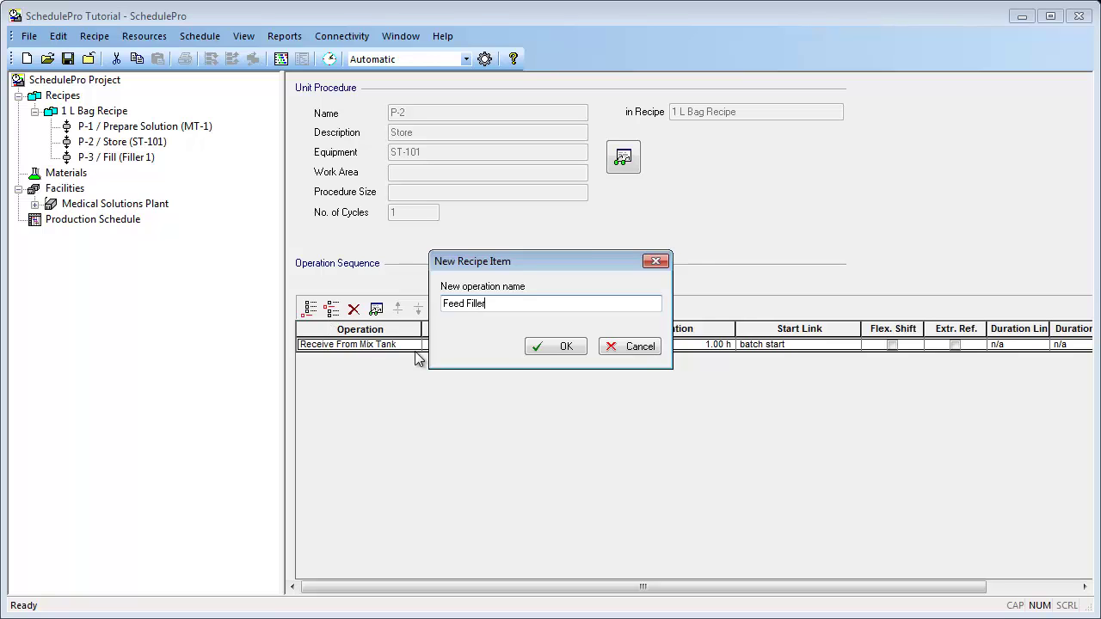
left_click(536, 349)
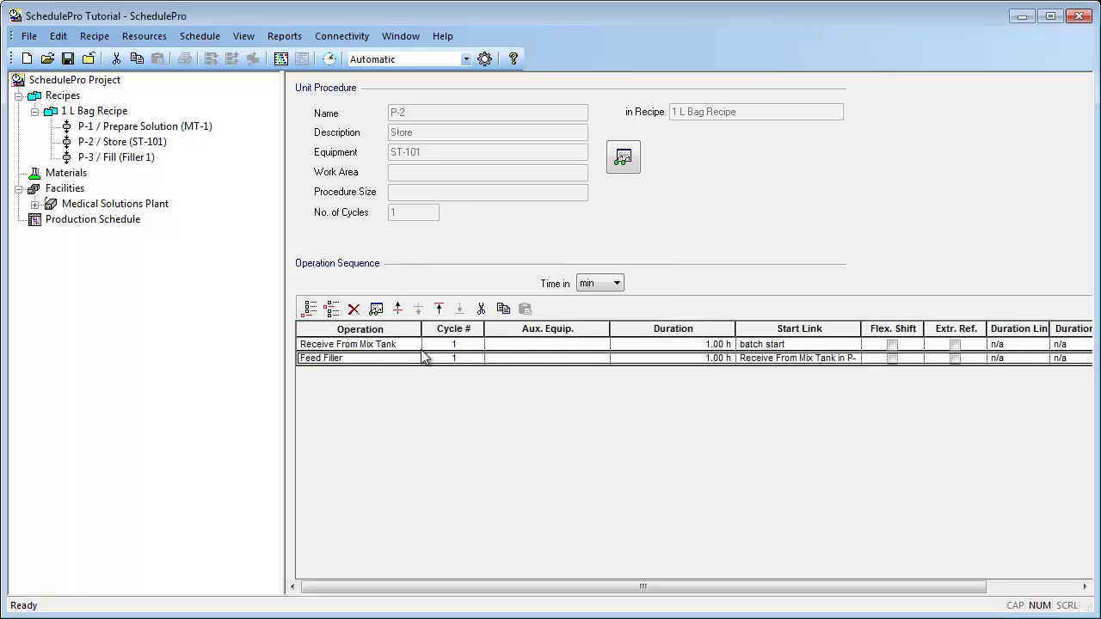
left_click(309, 309)
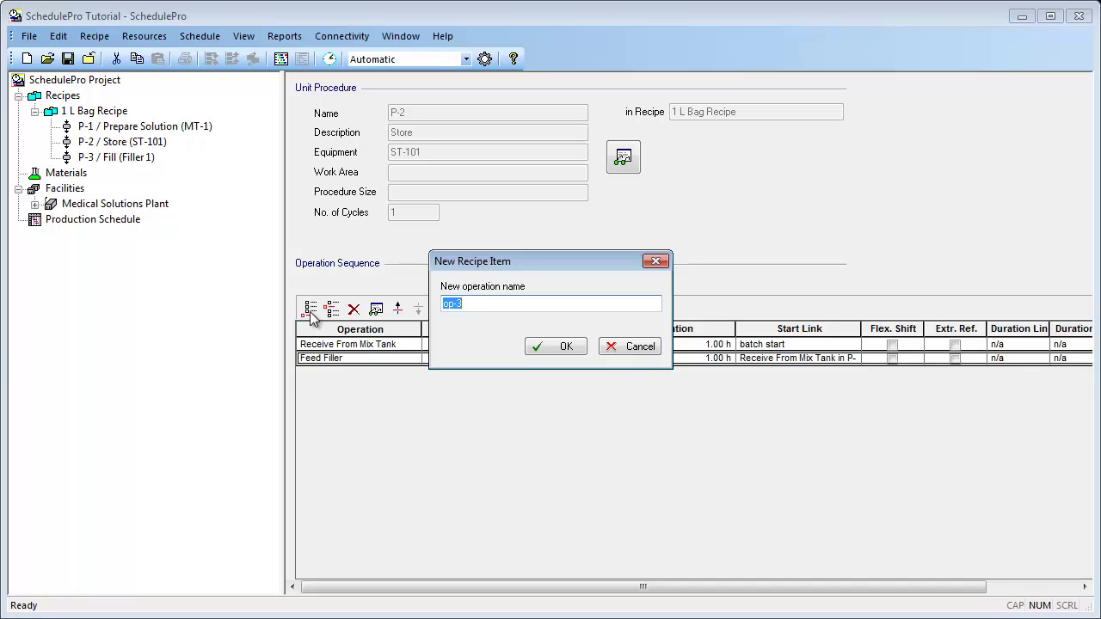
type("Clean Tank")
left_click(536, 347)
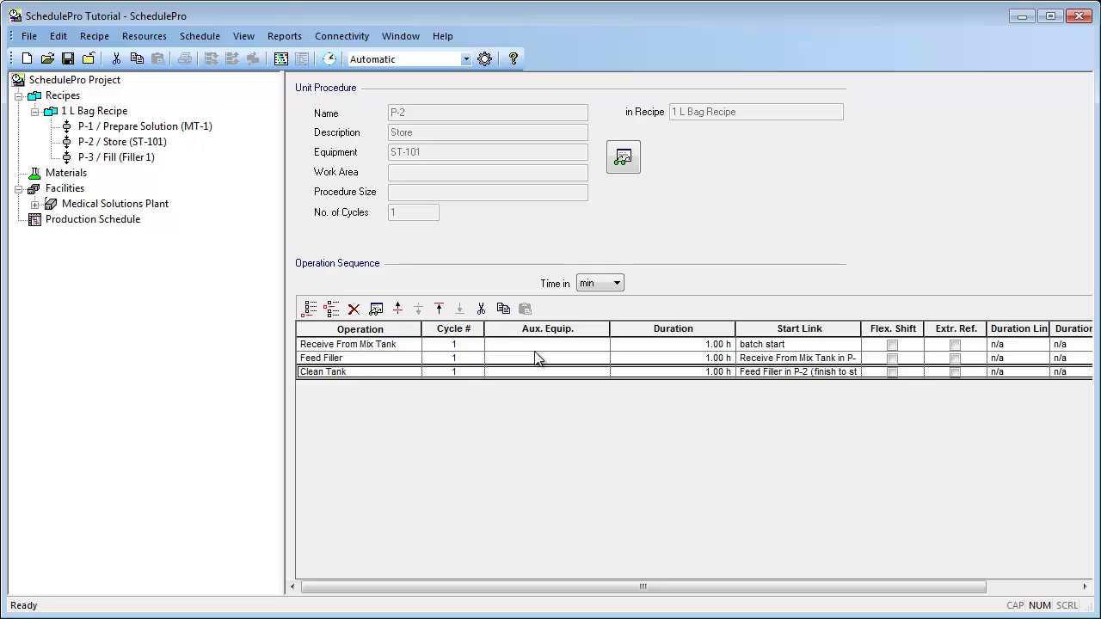
- Rename the default operation op-1 of the Fill procedure P-3 as "Fill Bags"
left_click(137, 159)
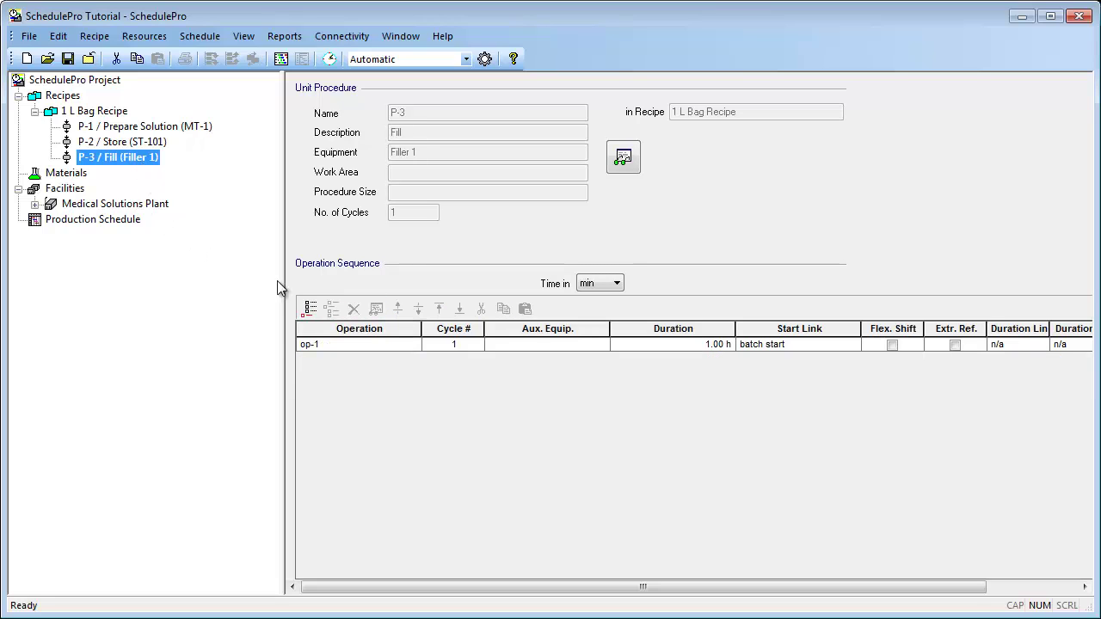
left_click(355, 346)
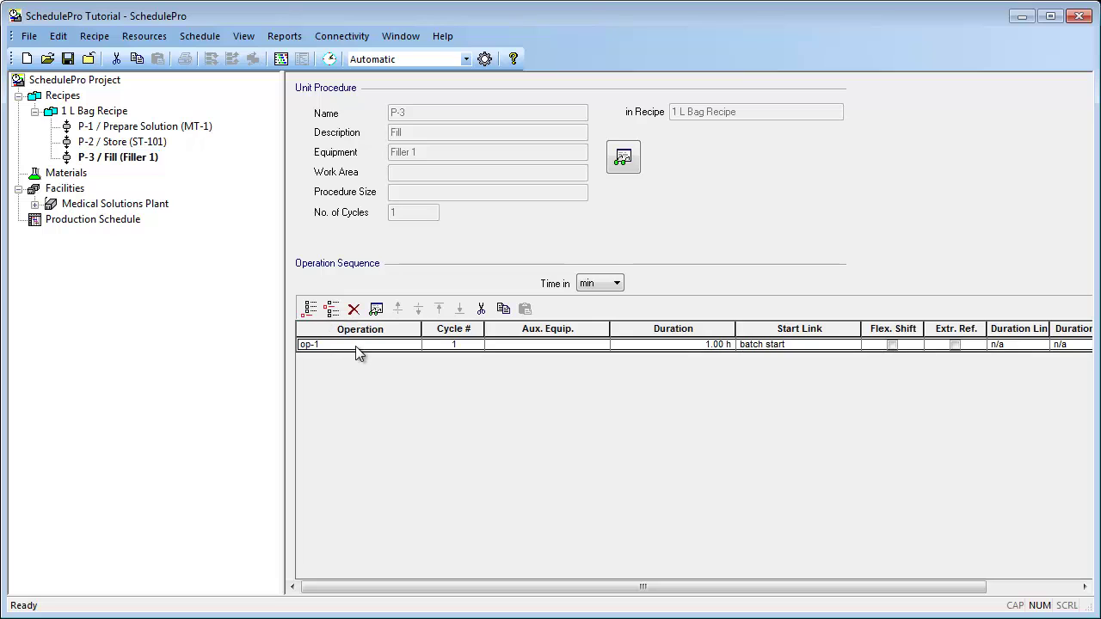
left_click(377, 308)
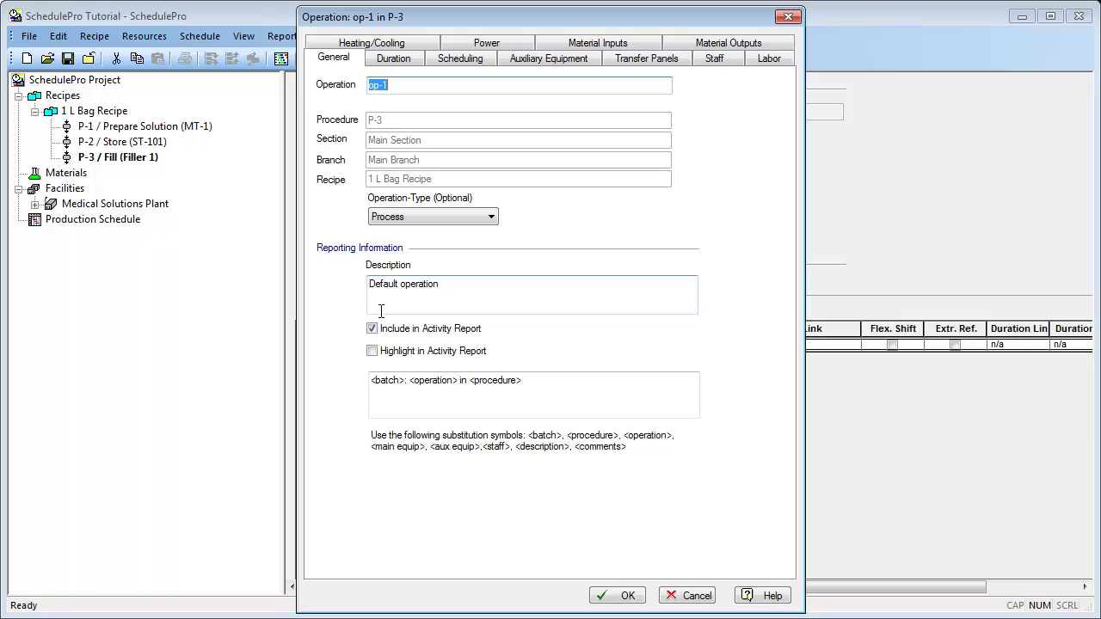
key("BackSpace")
type("Fill Bags")
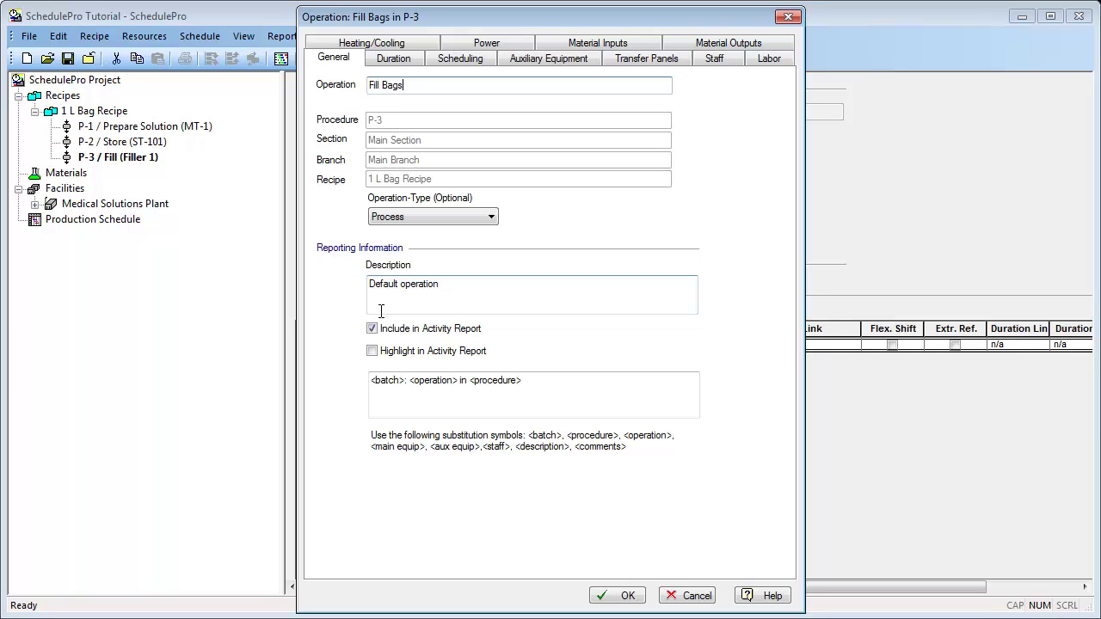
left_click(597, 596)
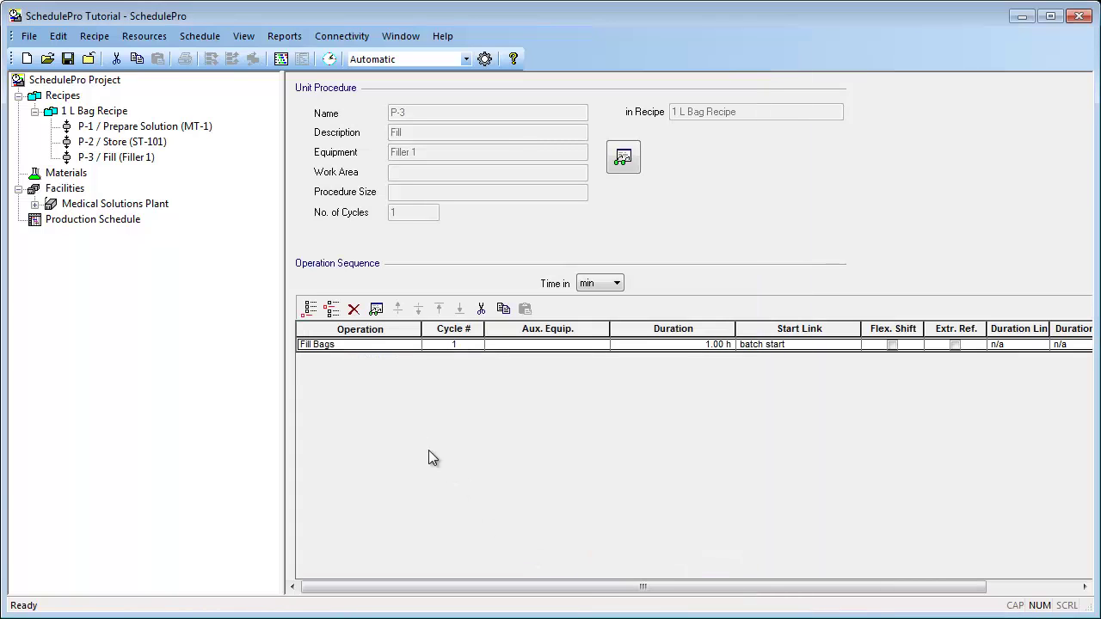
- Add an operation named "Clean Filler" after Fill Bags in procedure P-3
left_click(310, 310)
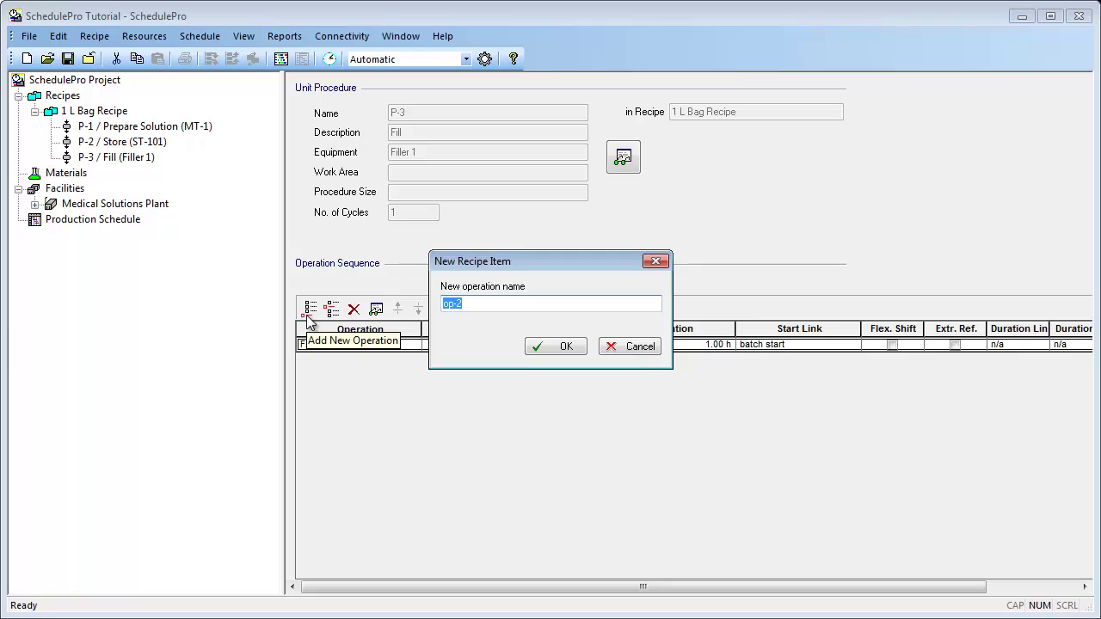
type("Clean Filler")
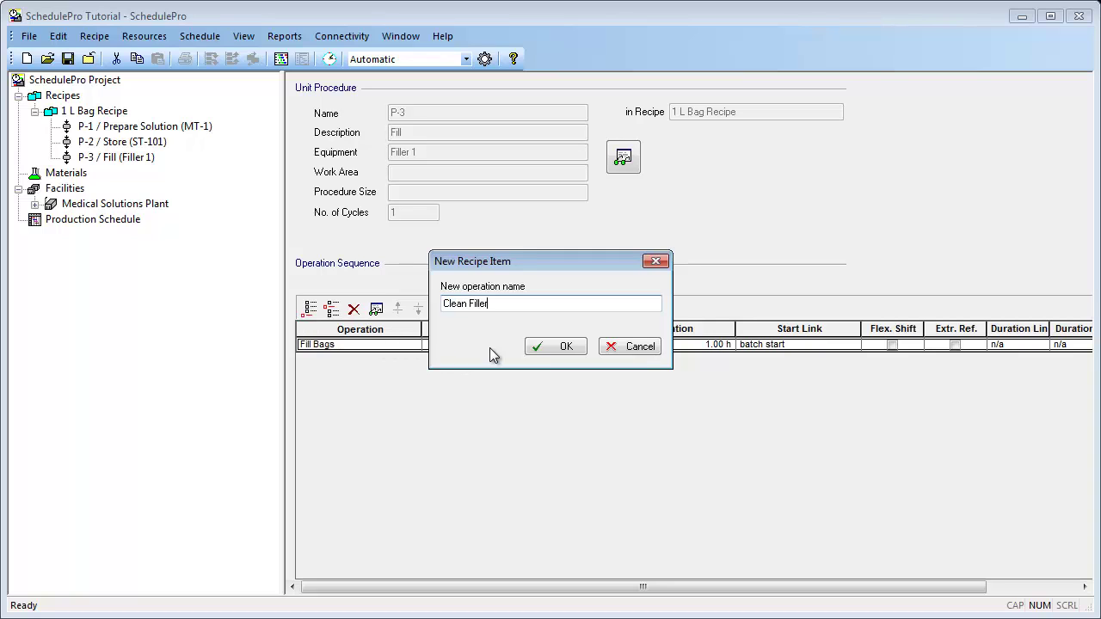
left_click(550, 346)
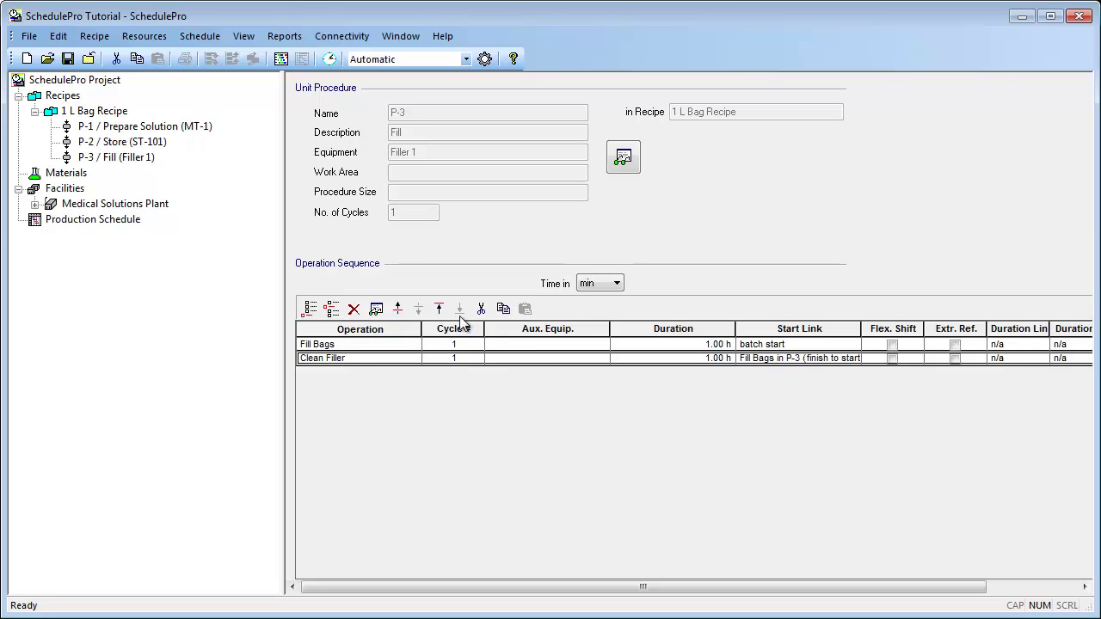
- Set the constant duration of the Charge Sodium Chloride operation in procedure P-1 to 15 min
left_click(195, 129)
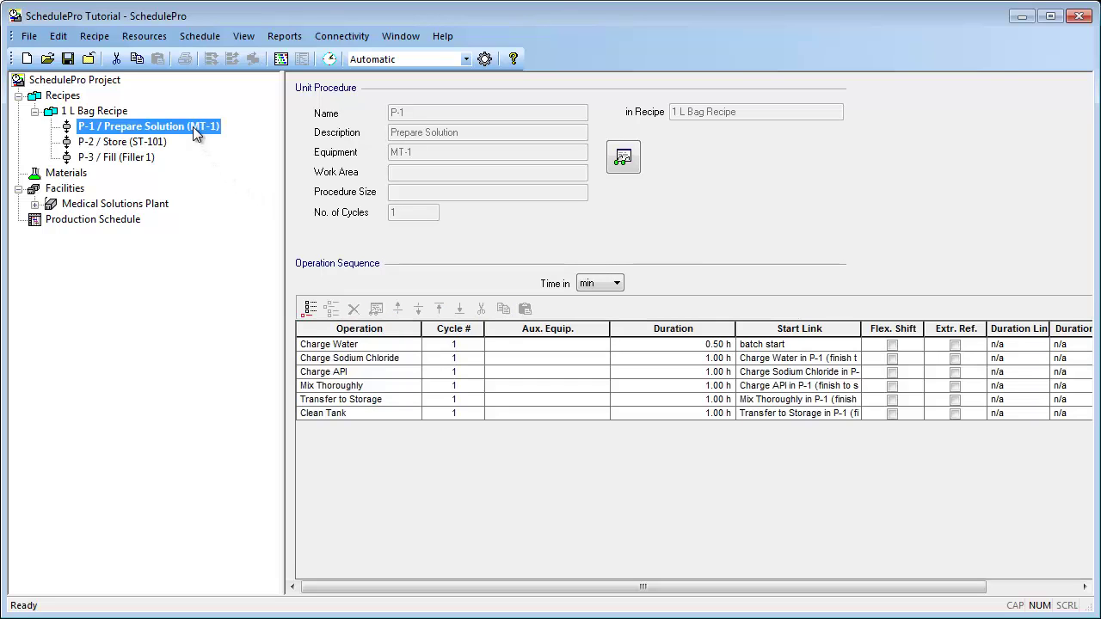
left_click(361, 358)
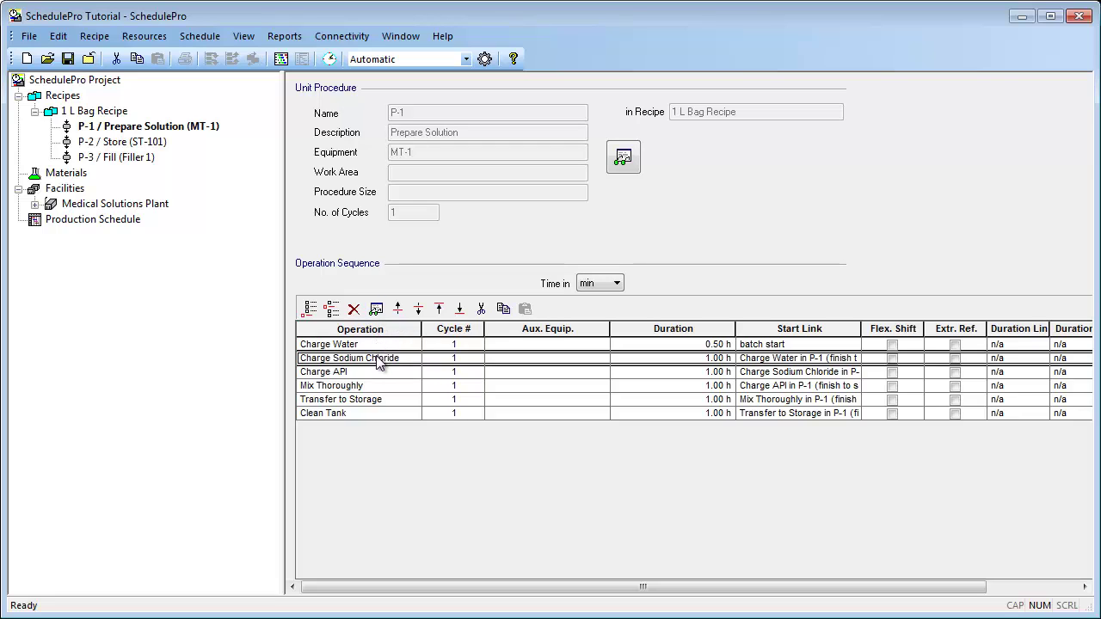
double_click(379, 359)
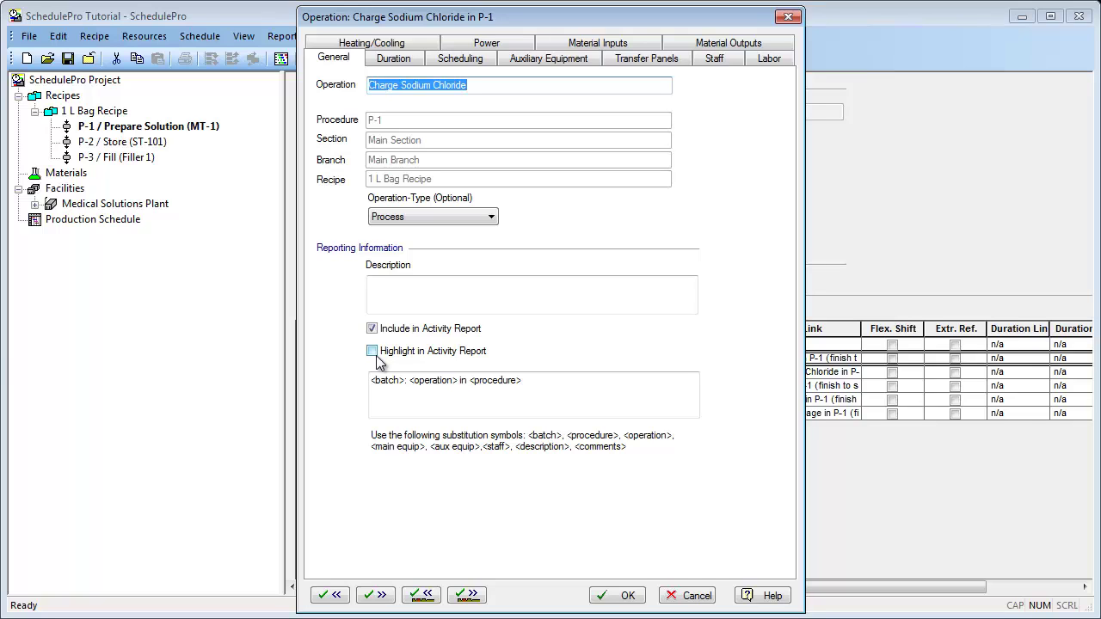
left_click(391, 61)
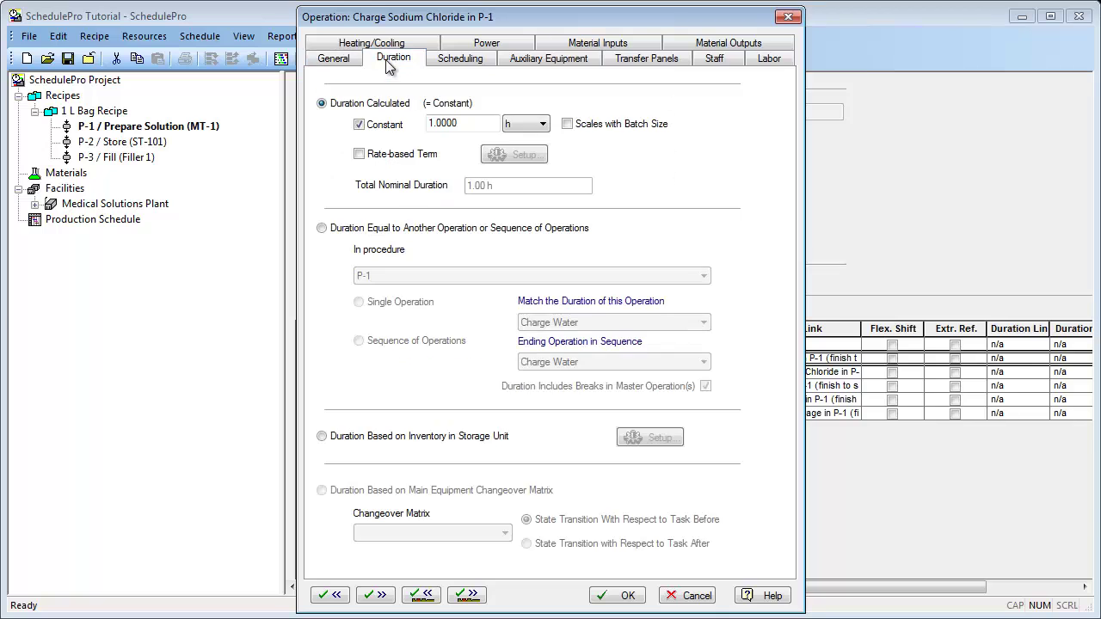
left_click(507, 123)
left_click(512, 151)
double_click(447, 123)
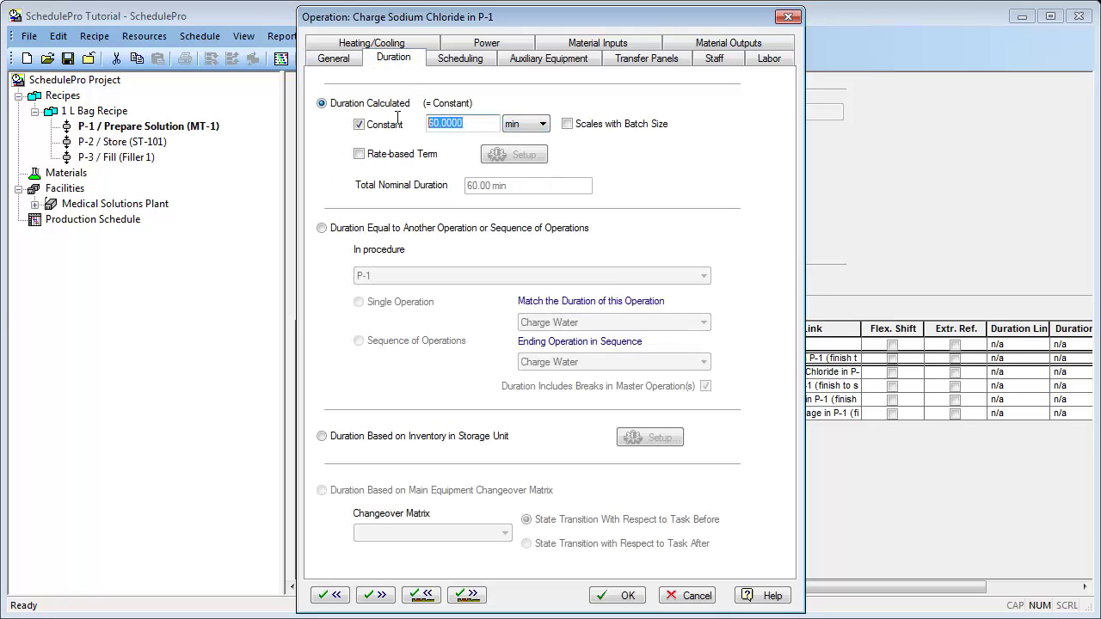
type("15")
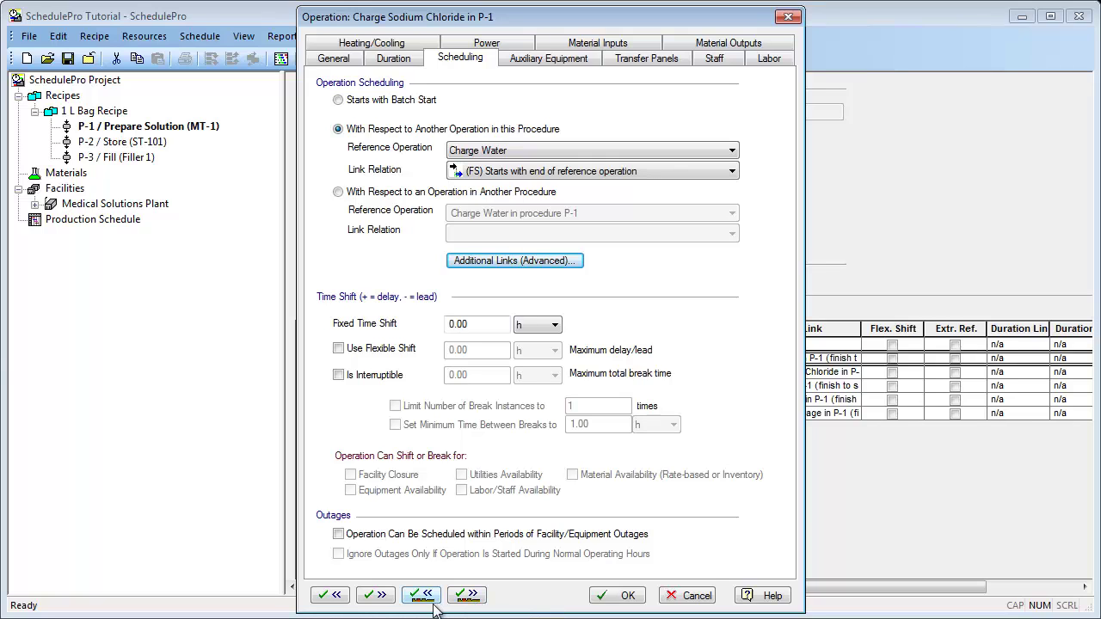
left_click(379, 594)
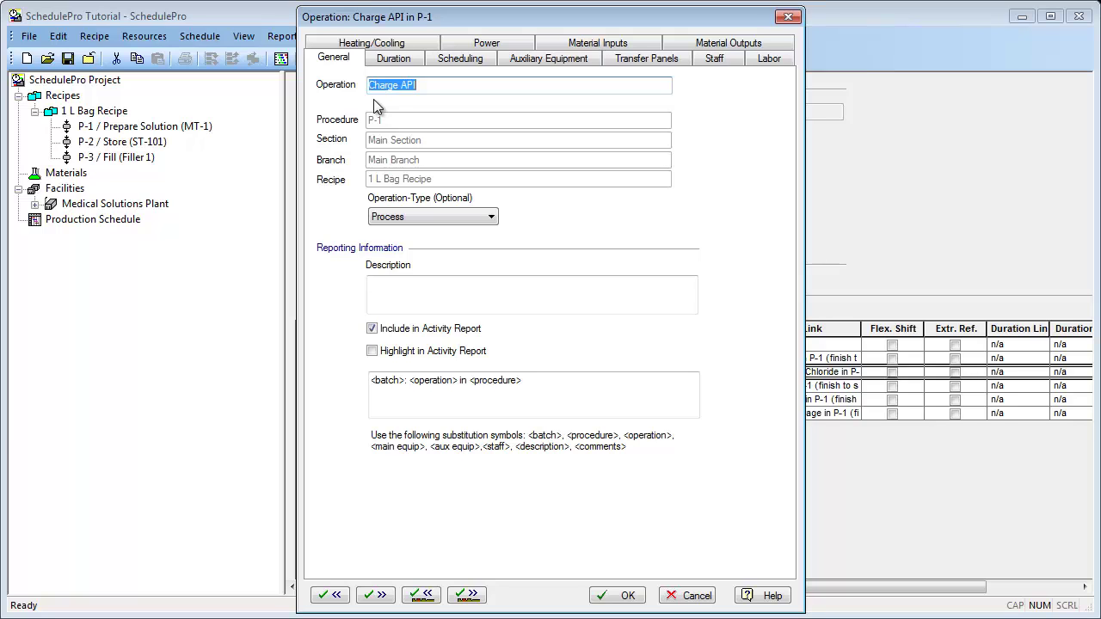
- Set the constant duration of Charge API in P-1 to 15 min and check its scheduling link
left_click(393, 58)
left_click(515, 129)
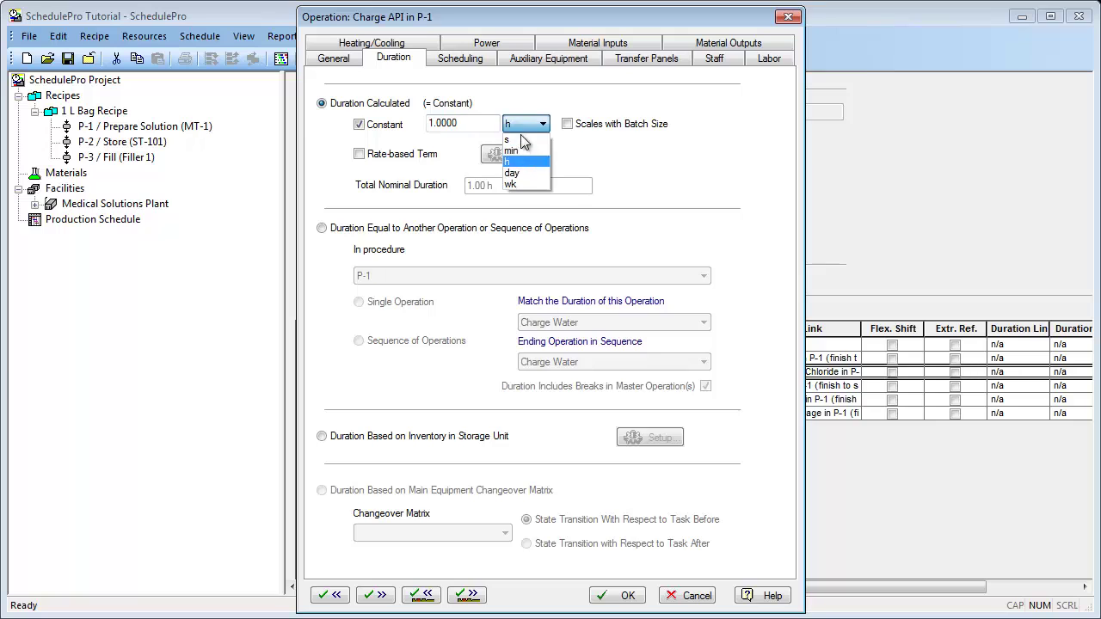
left_click(520, 151)
key("shift+Tab")
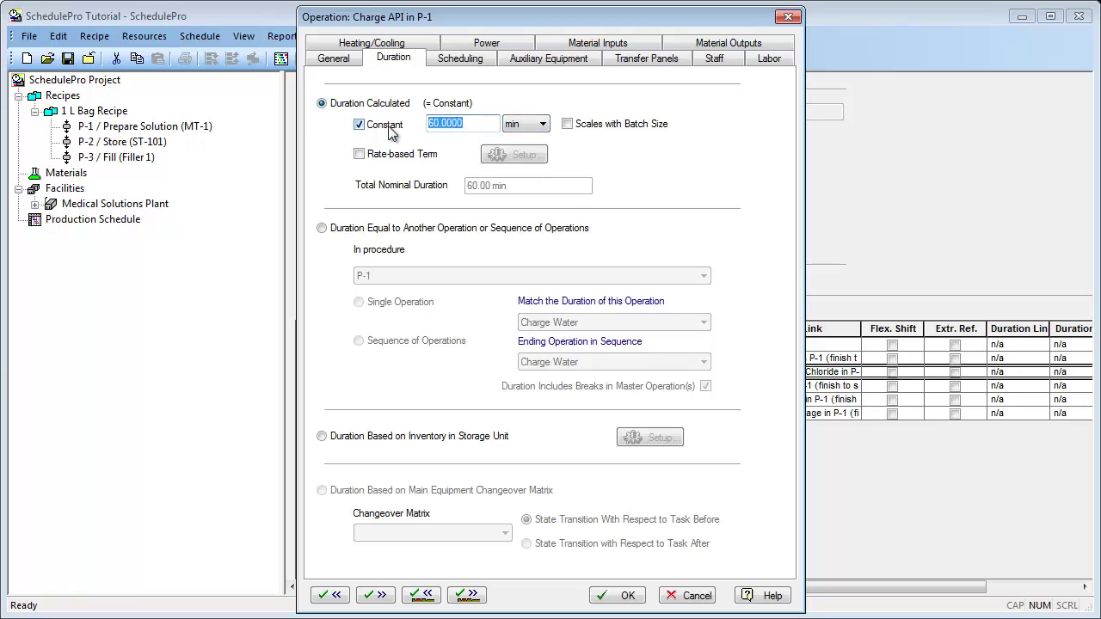
type("15")
left_click(457, 60)
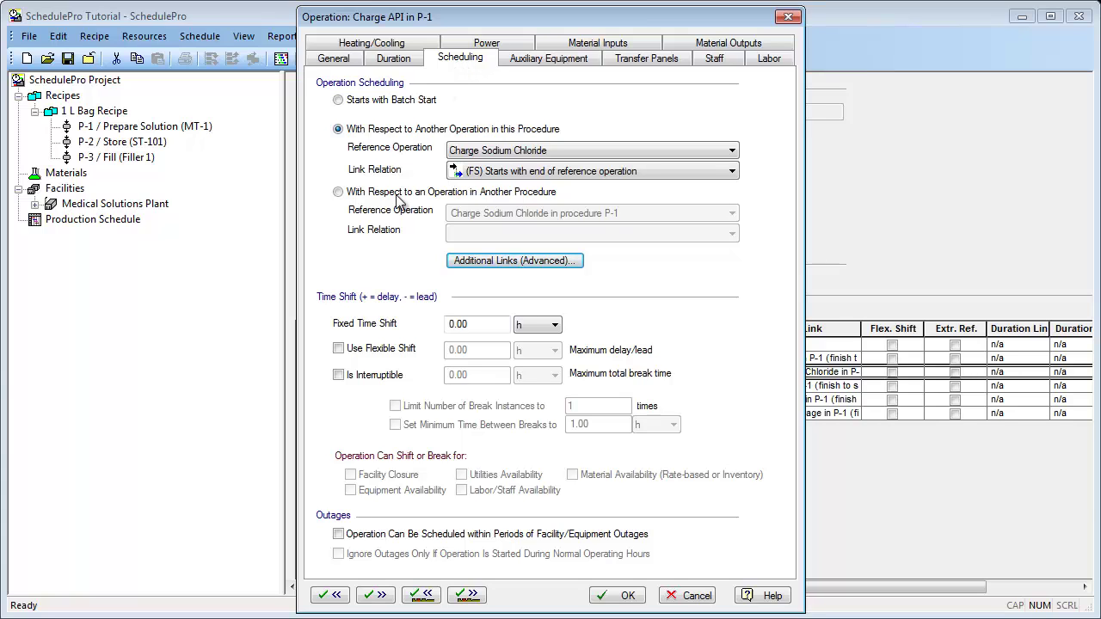
left_click(385, 595)
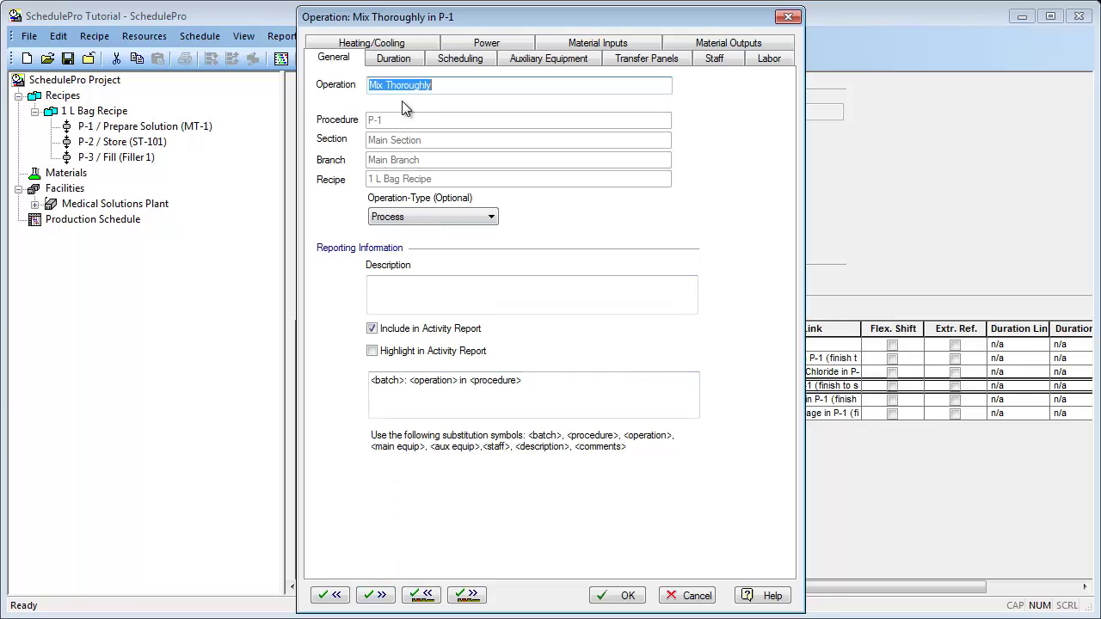
- Review Mix Thoroughly's duration and scheduling, and set the constant duration of Transfer to Storage in P-1 to 30 min
left_click(402, 59)
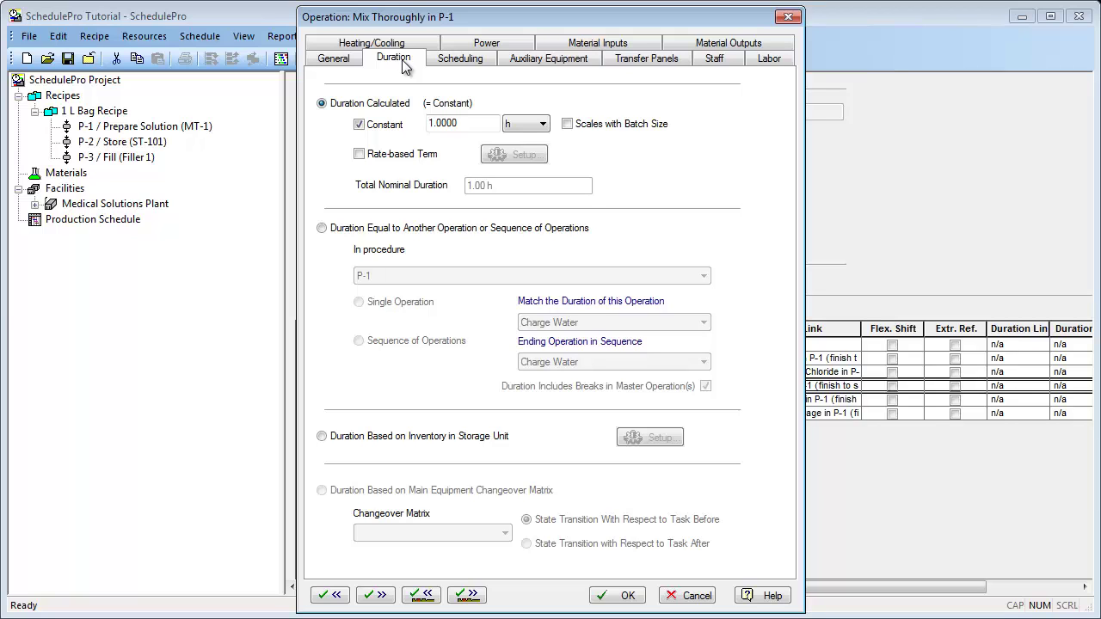
left_click(445, 61)
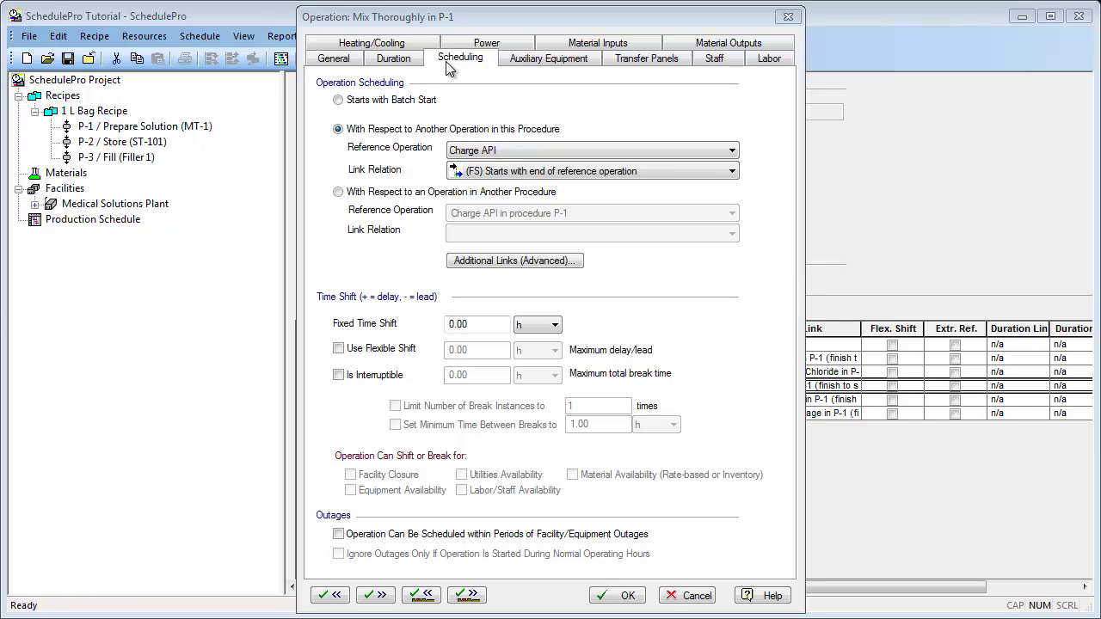
left_click(377, 595)
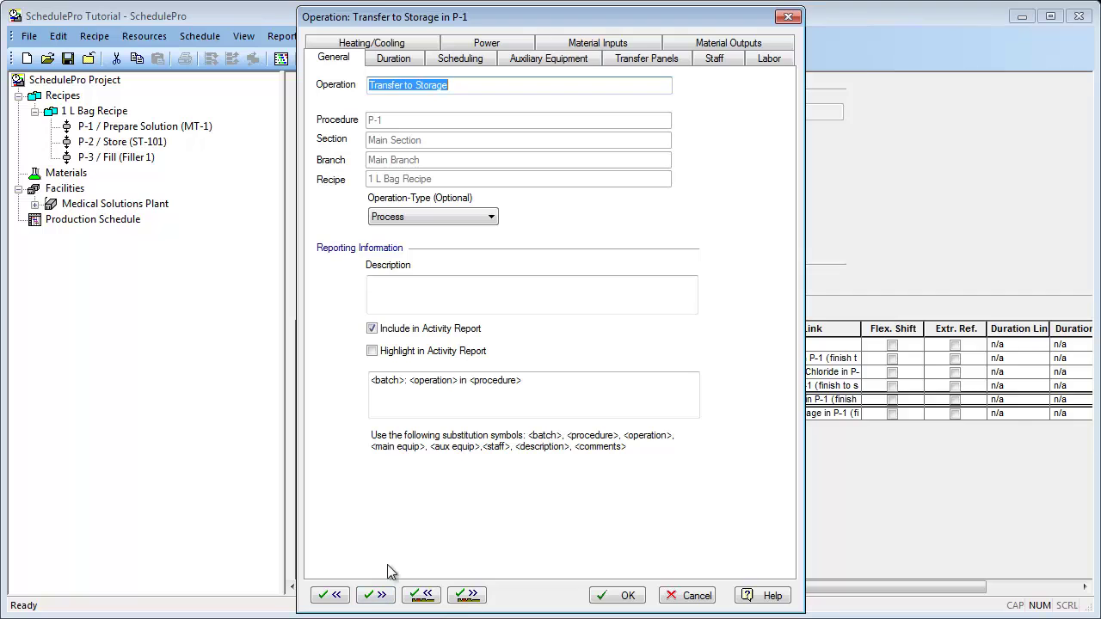
left_click(395, 65)
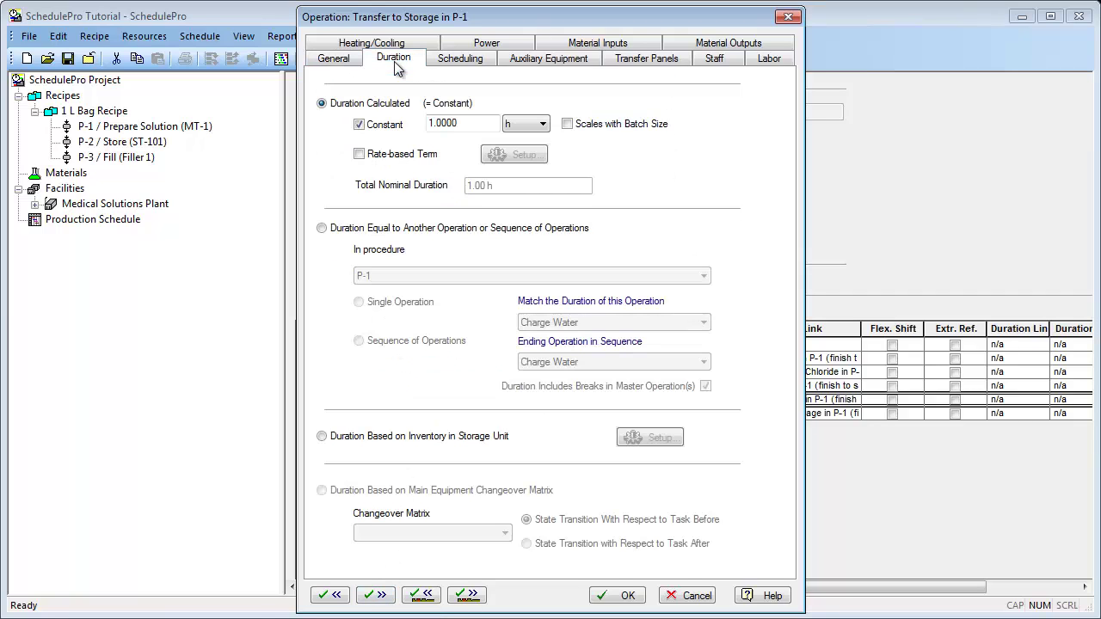
left_click(525, 124)
left_click(520, 138)
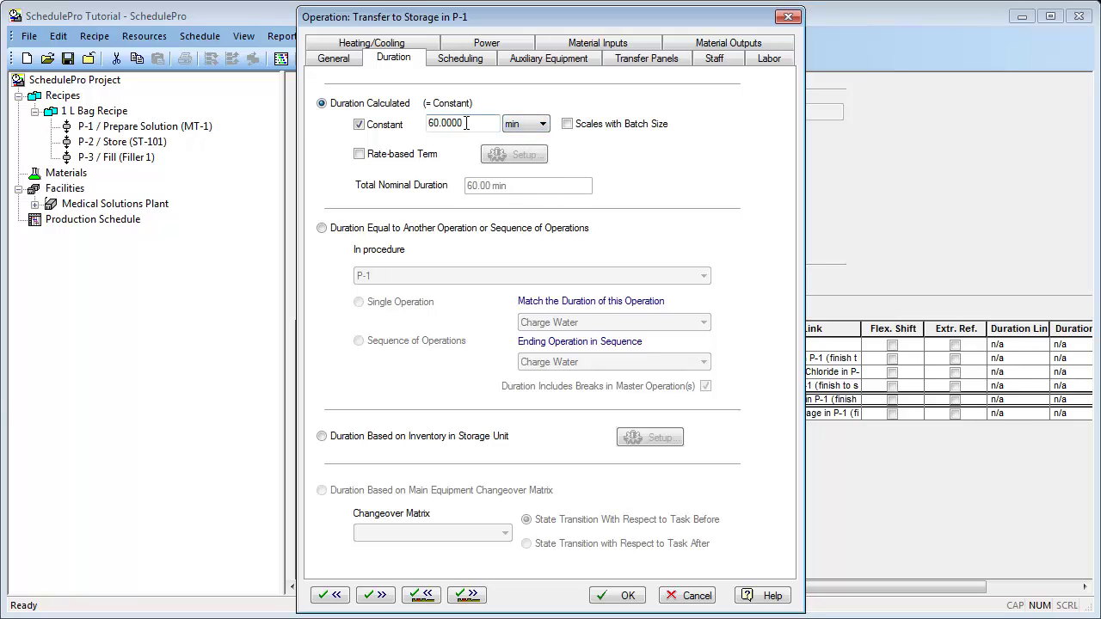
double_click(466, 123)
type("30")
left_click(457, 66)
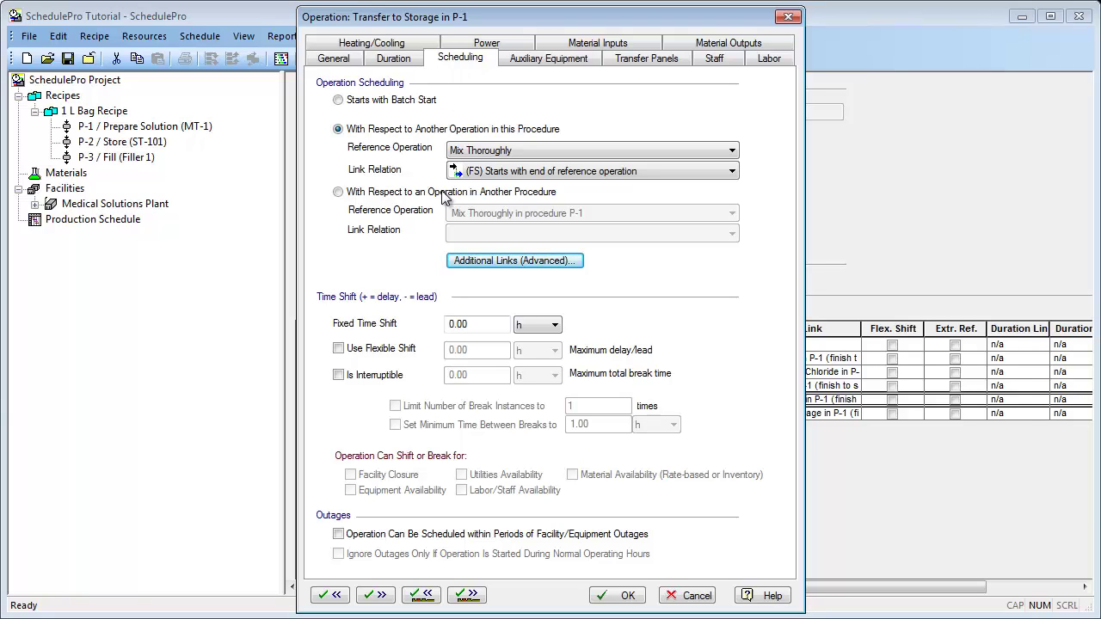
left_click(382, 596)
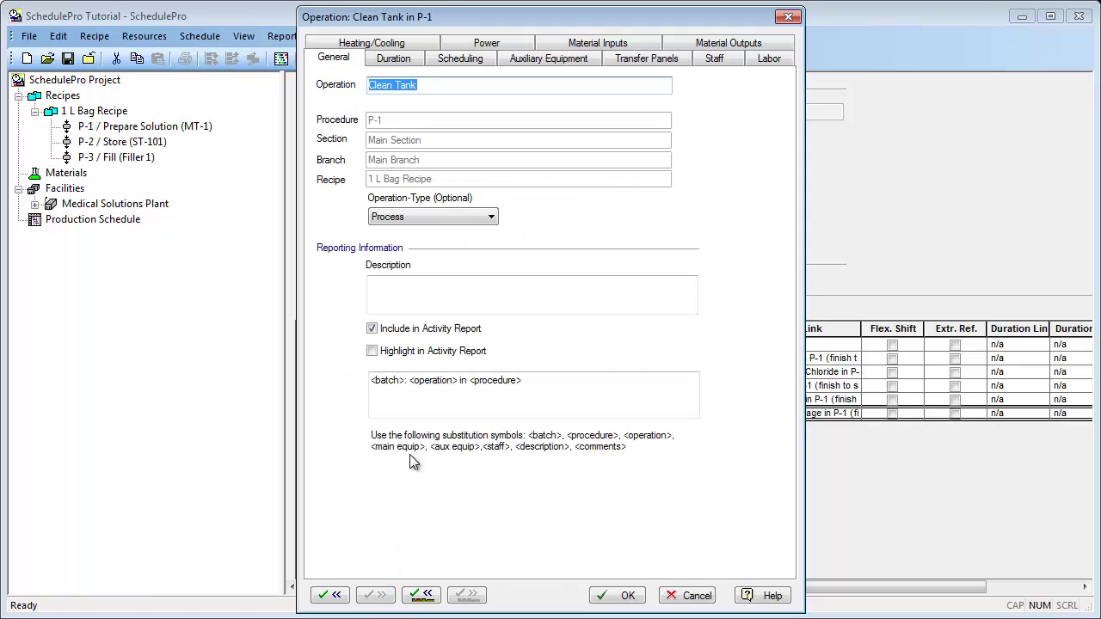
- Set the constant duration of Clean Tank in P-1 to 90 min and check its scheduling link
left_click(394, 59)
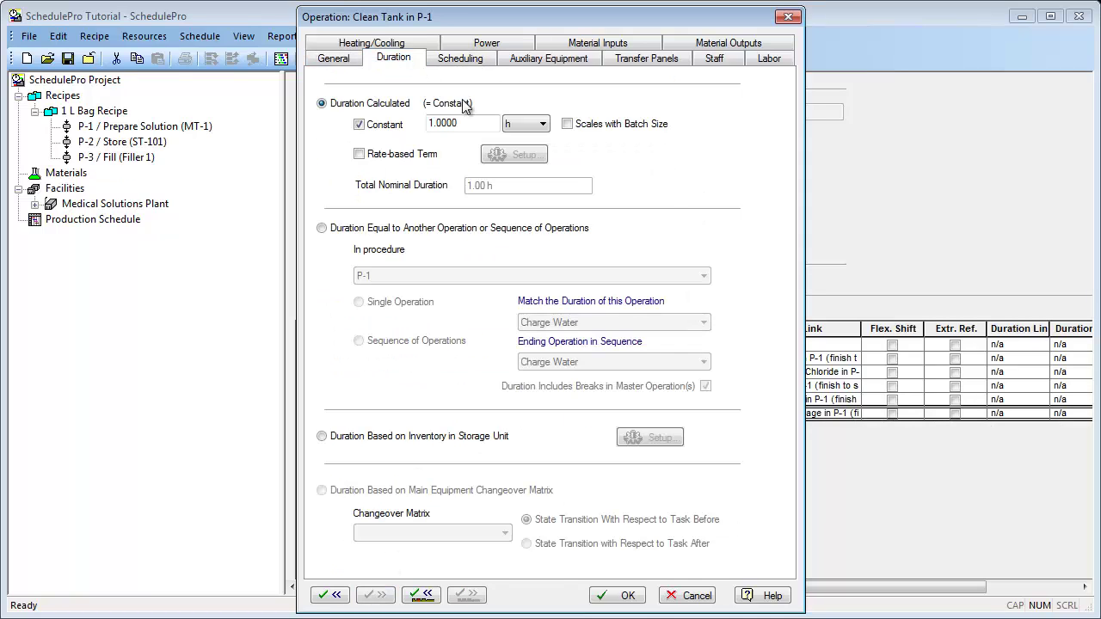
left_click(514, 123)
left_click(513, 150)
key("shift+Tab")
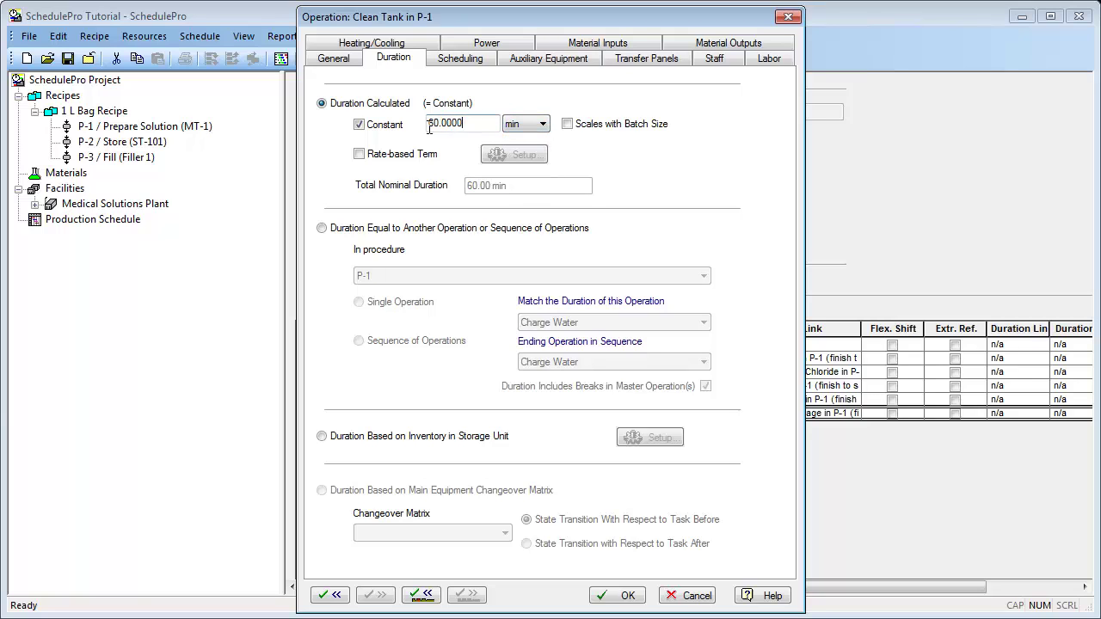
type("90")
left_click(448, 60)
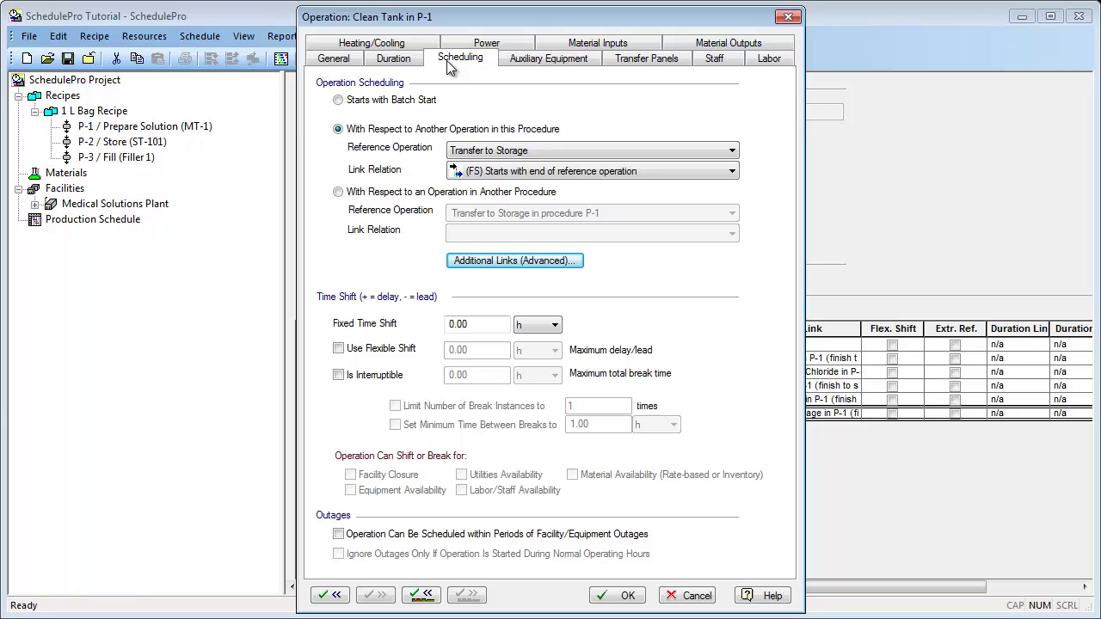
- Assign CIP Skid 1 as auxiliary equipment for Clean Tank in P-1 and accept the operation's settings
left_click(516, 66)
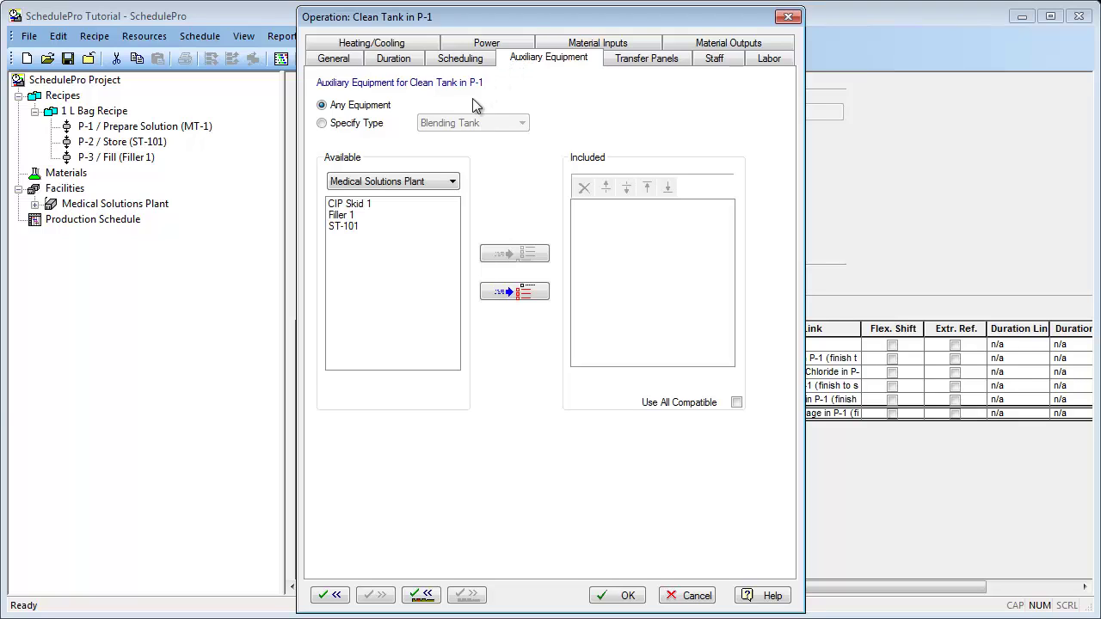
left_click(372, 206)
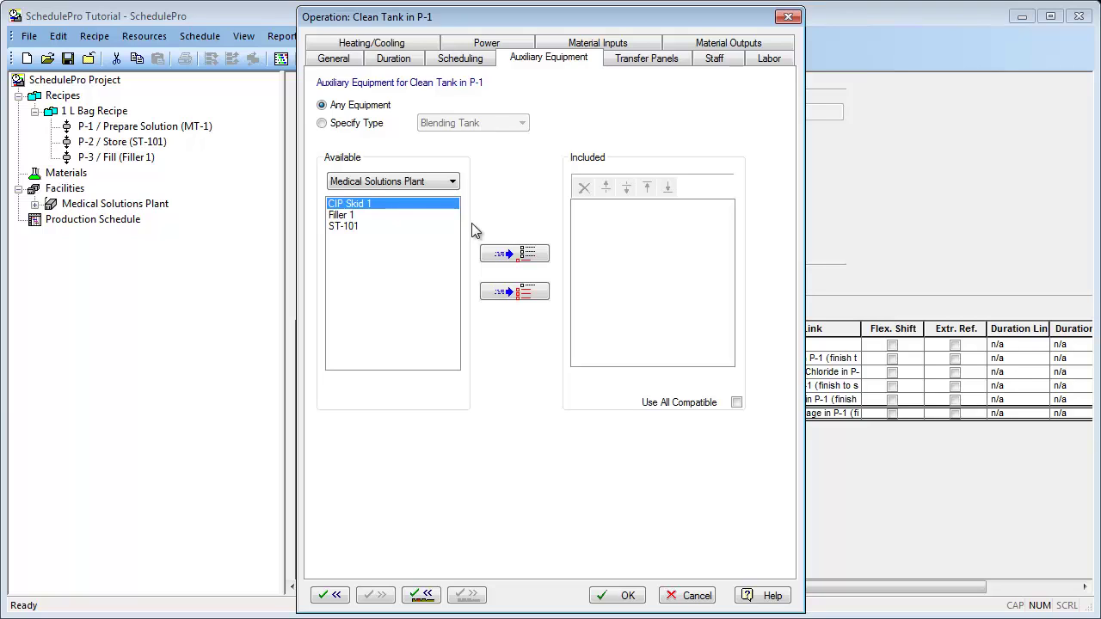
left_click(521, 253)
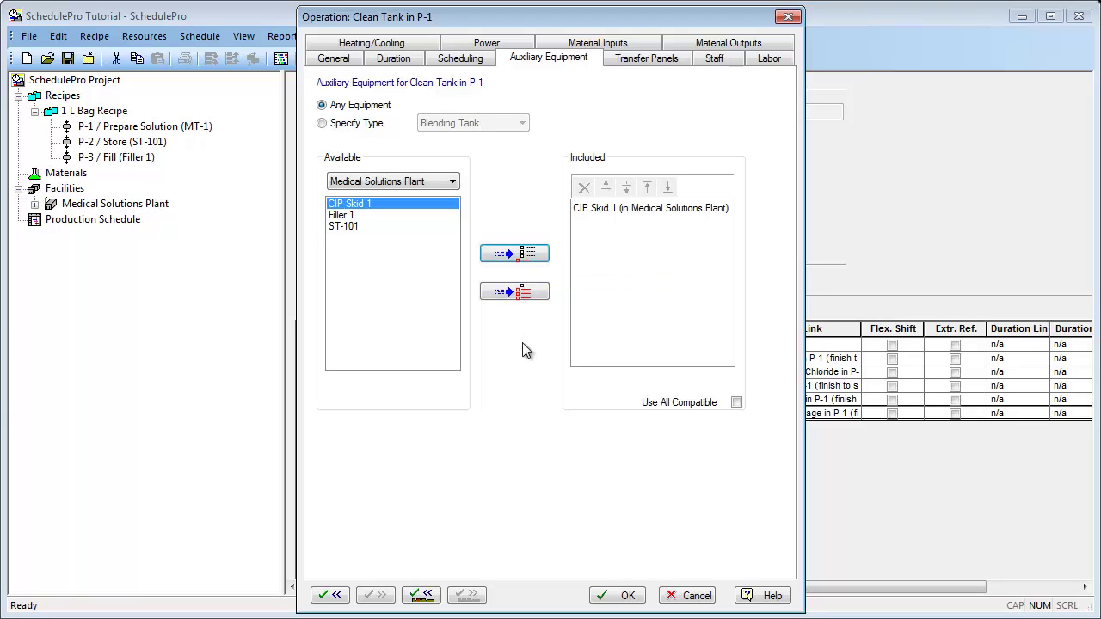
left_click(625, 596)
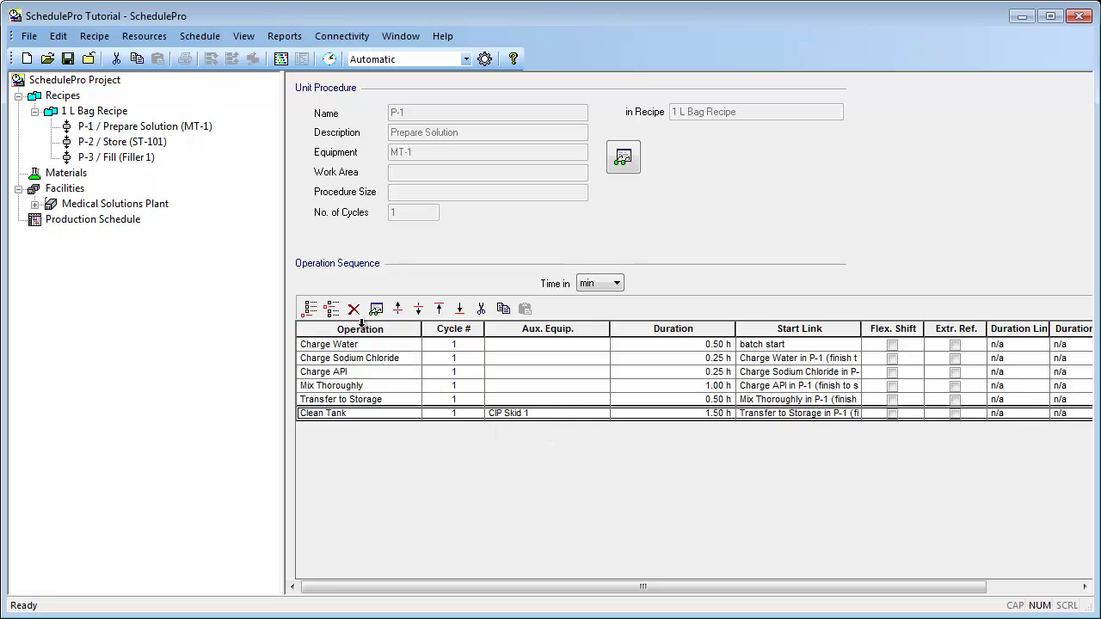
- Make the duration of Receive From Mix Tank in procedure P-2 equal to the Transfer to Storage operation in P-1
left_click(160, 144)
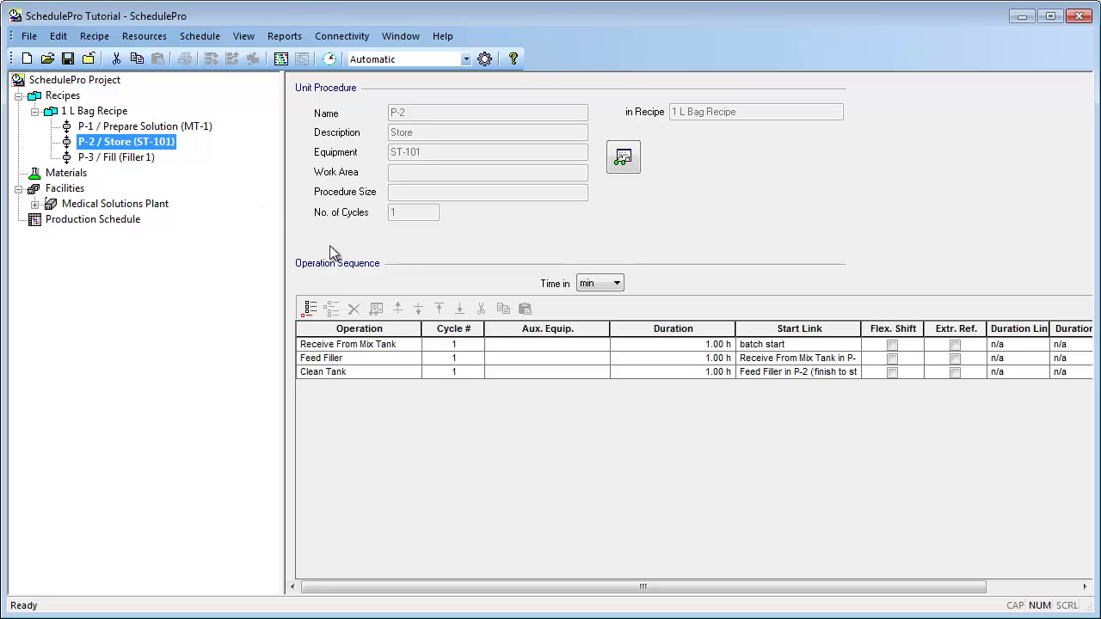
double_click(399, 346)
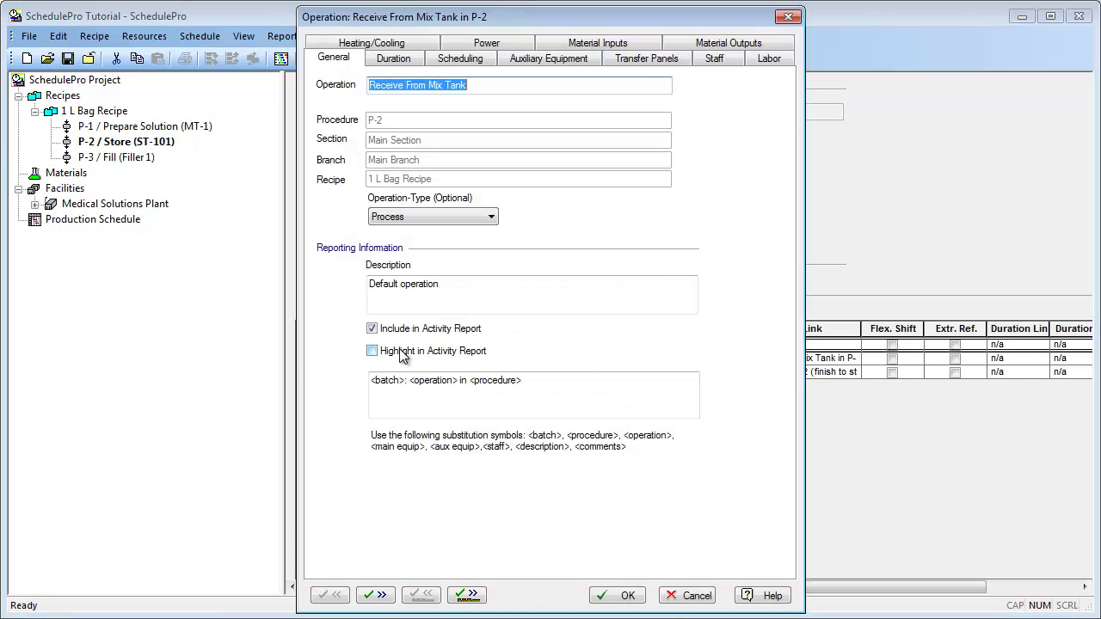
left_click(394, 66)
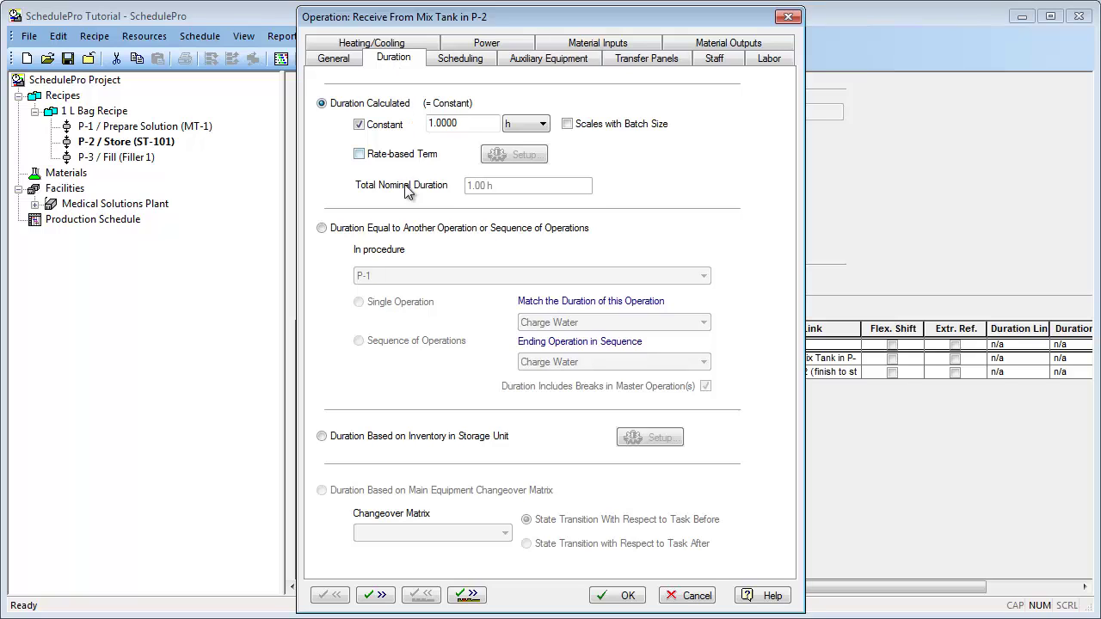
left_click(415, 236)
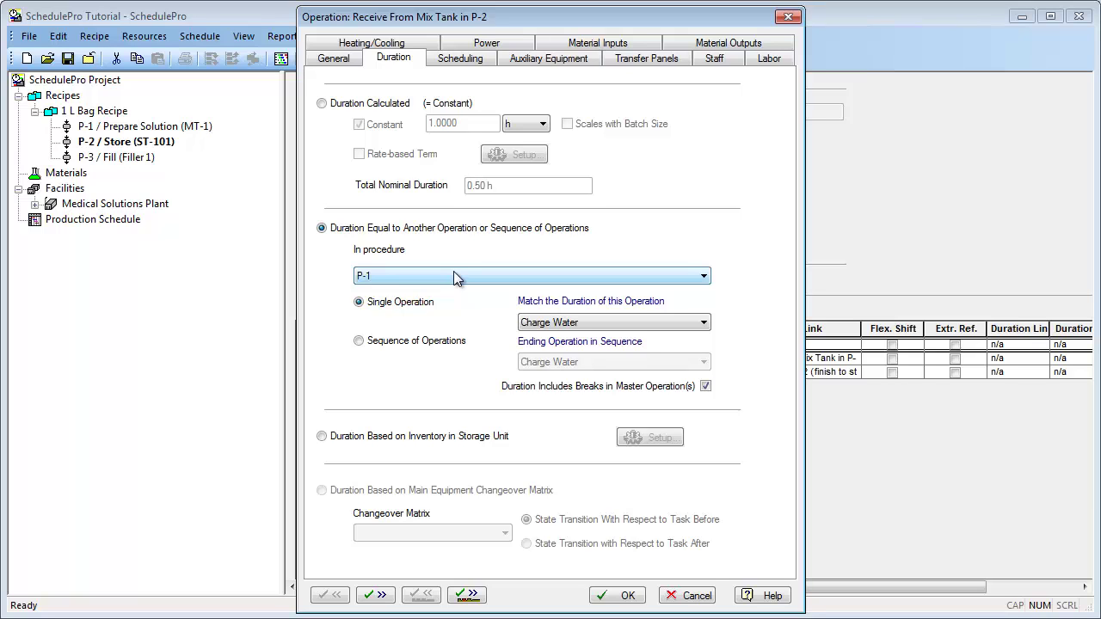
left_click(535, 325)
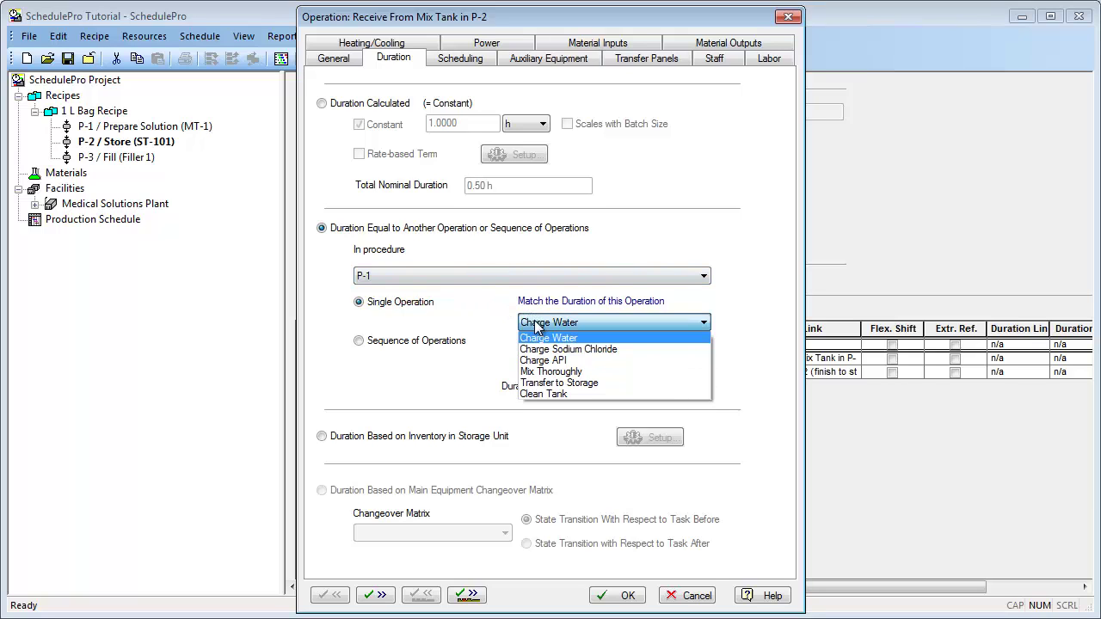
left_click(554, 383)
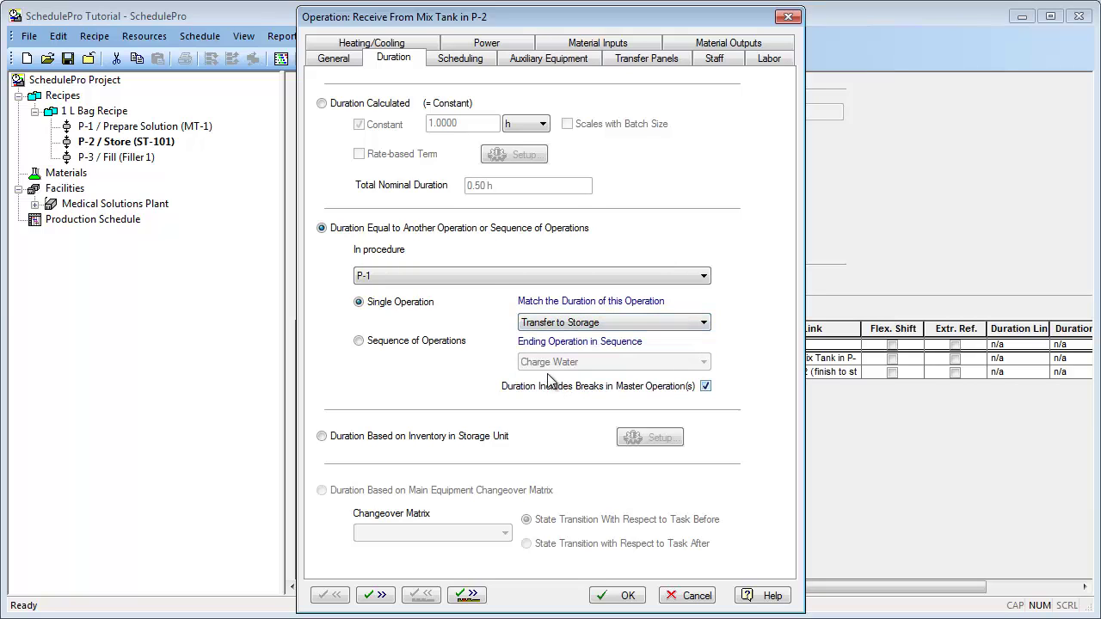
- Schedule Receive From Mix Tank in P-2 to start with the start of Transfer to Storage in procedure P-1, and accept the settings
left_click(447, 60)
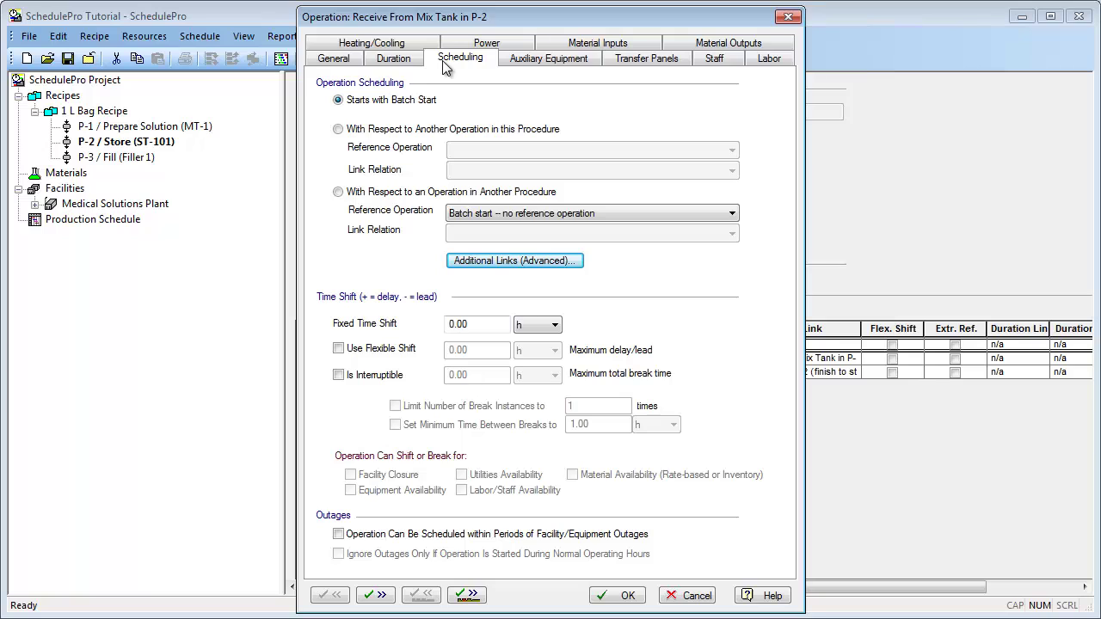
left_click(451, 195)
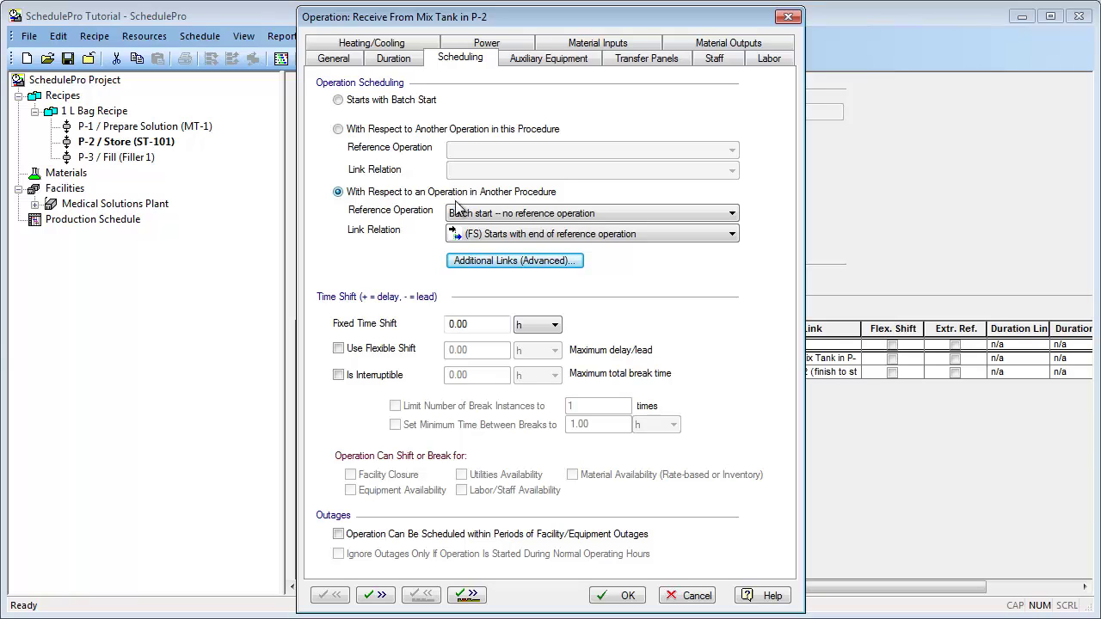
left_click(465, 215)
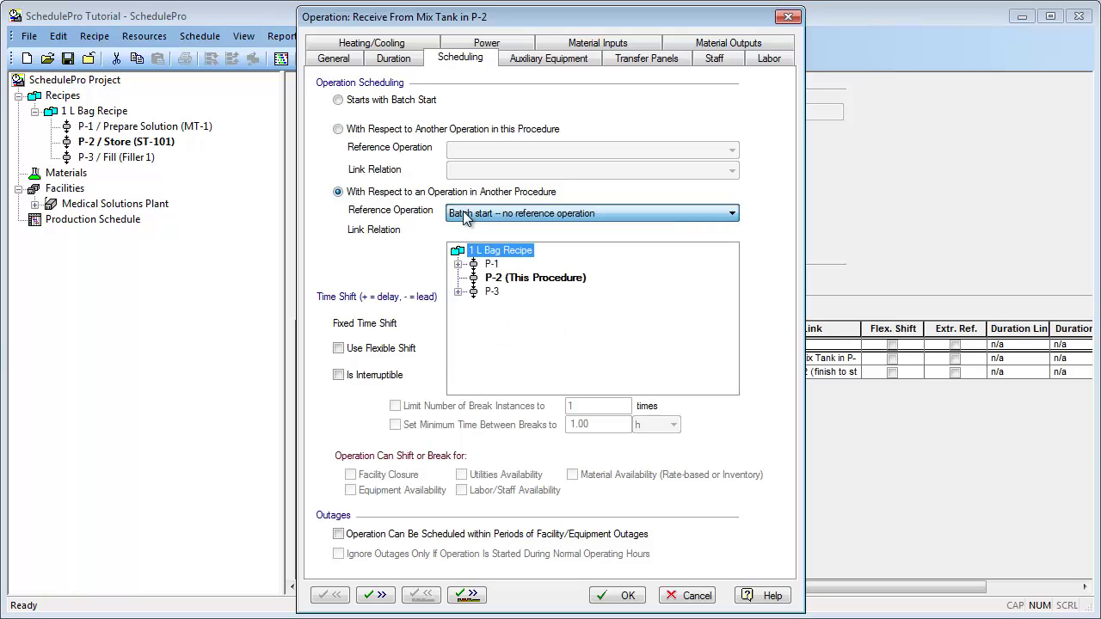
left_click(458, 264)
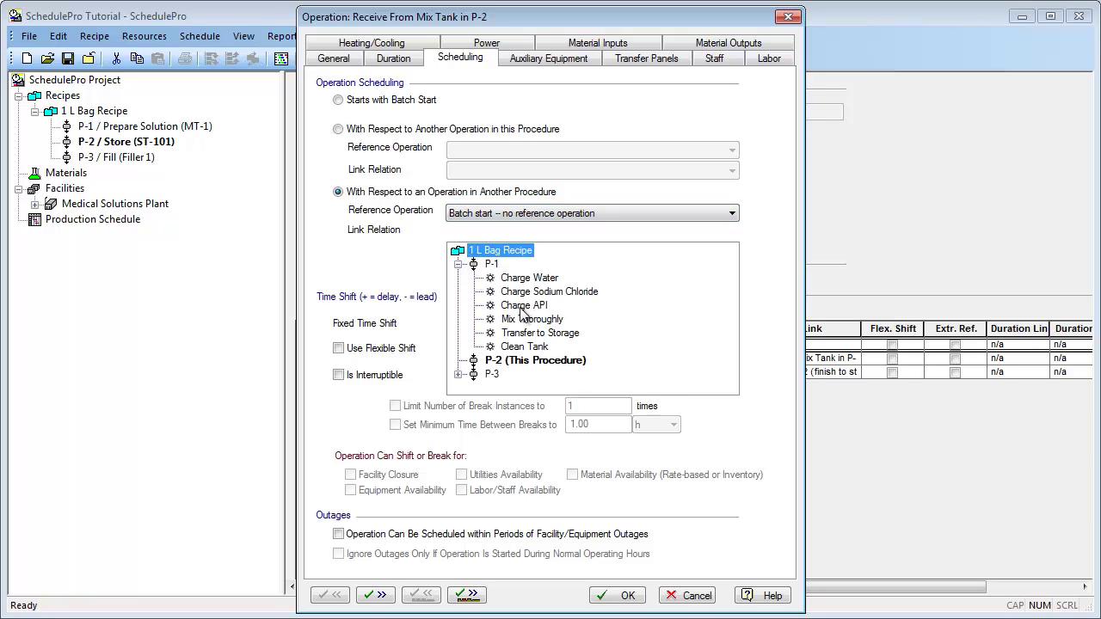
left_click(528, 334)
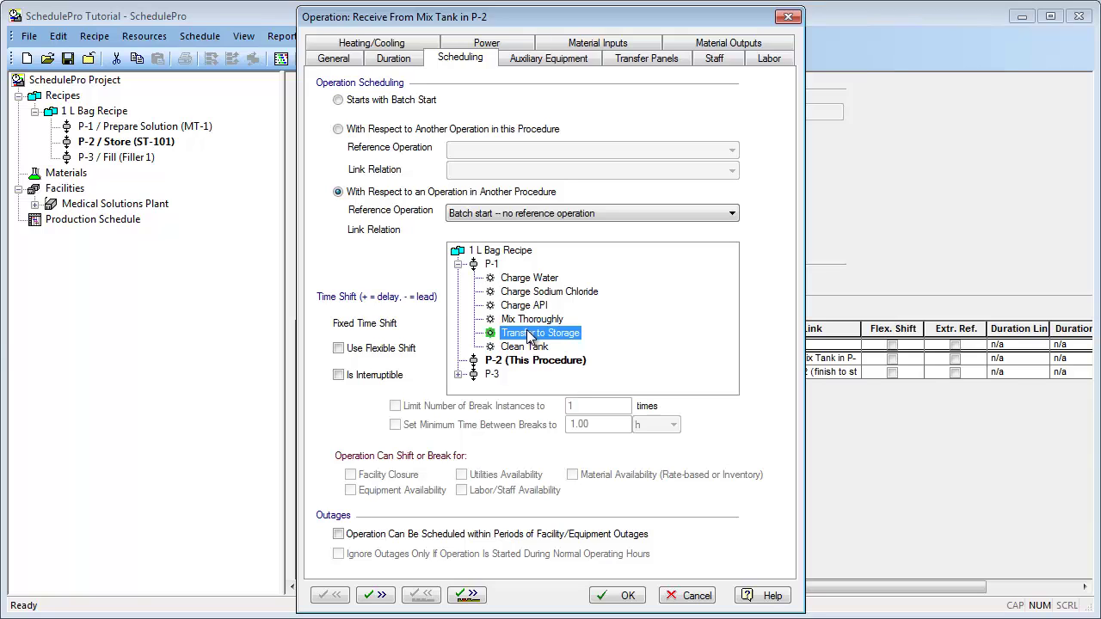
left_click(528, 333)
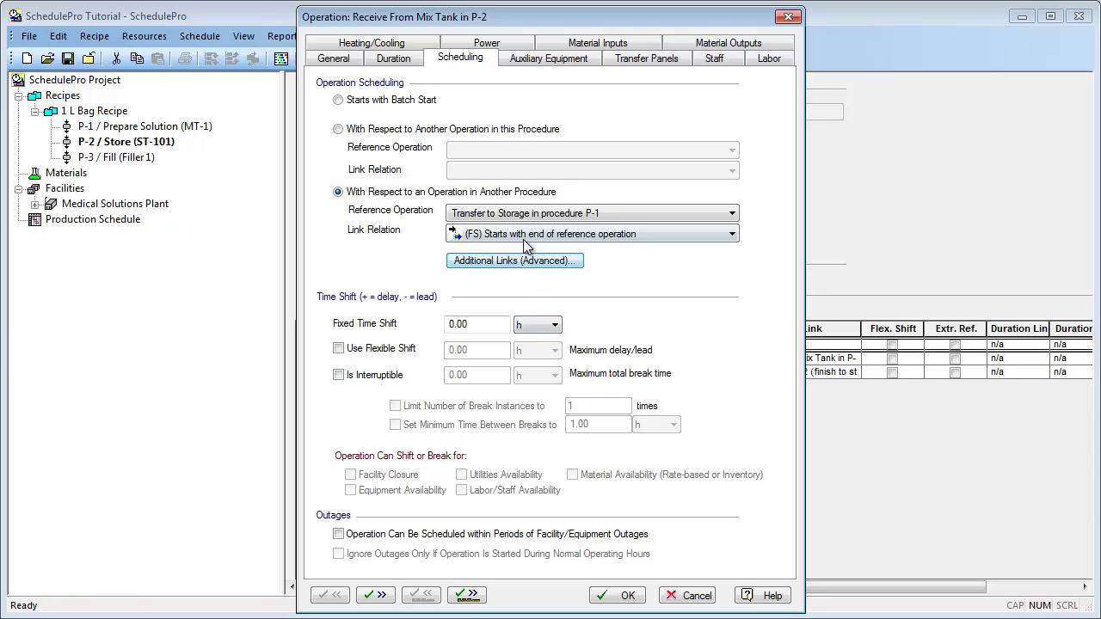
left_click(523, 239)
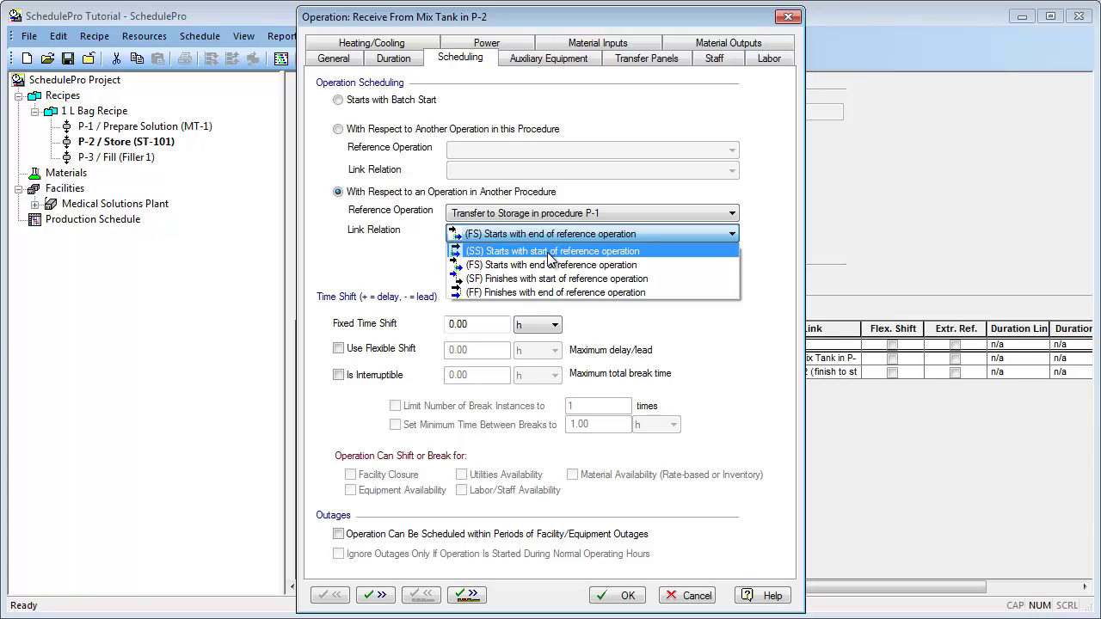
left_click(548, 252)
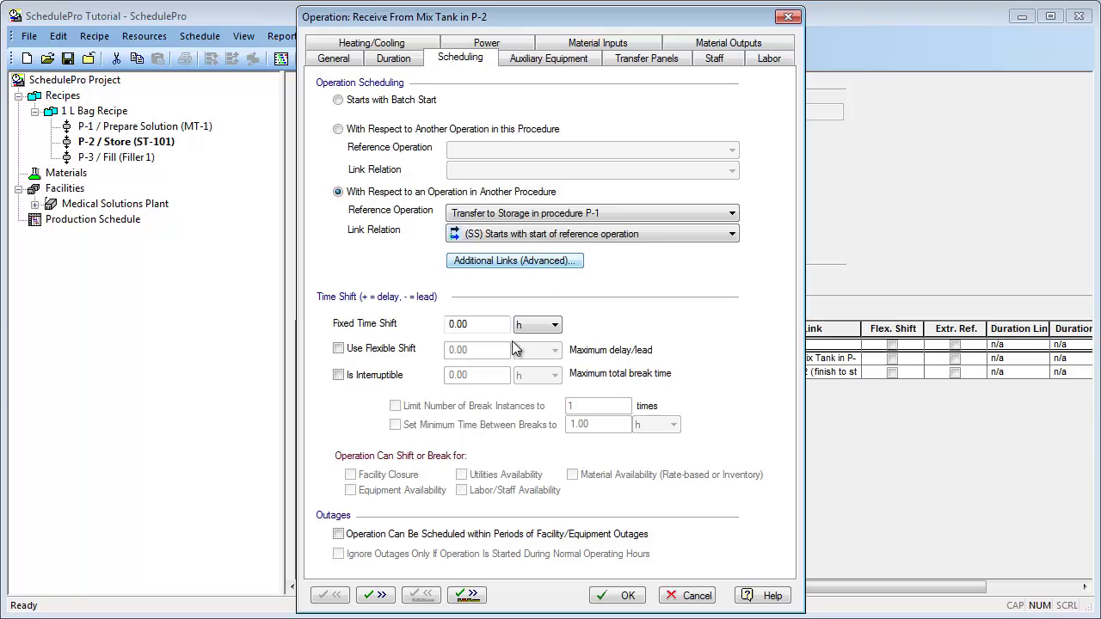
left_click(380, 597)
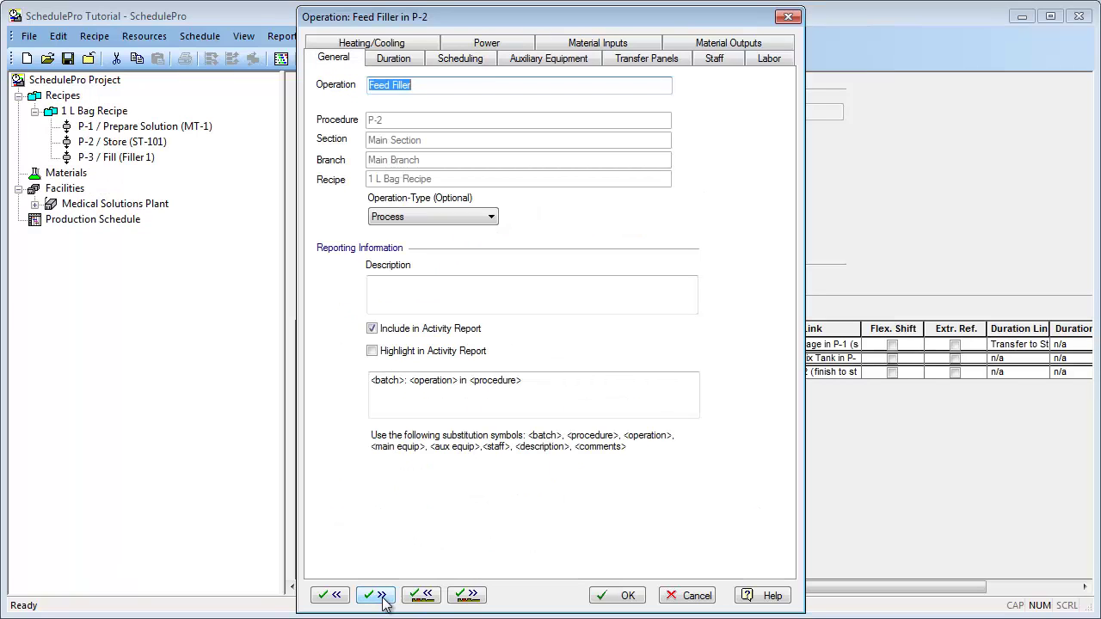
- Make the duration of Feed Filler in P-2 equal to the Fill Bags operation in P-3 and check its scheduling link
left_click(397, 59)
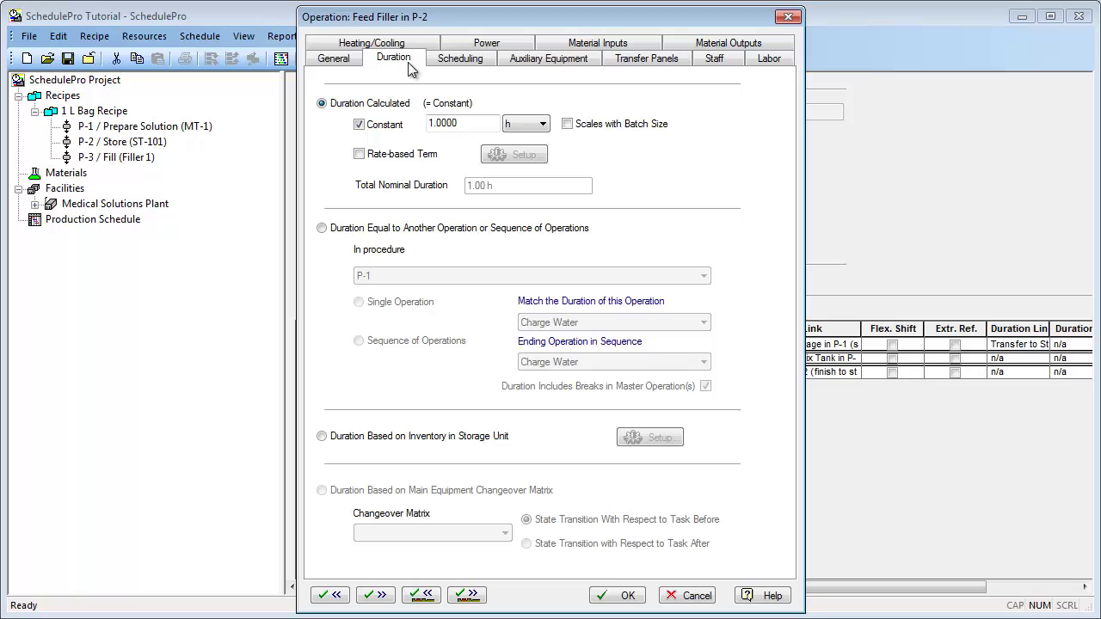
left_click(430, 234)
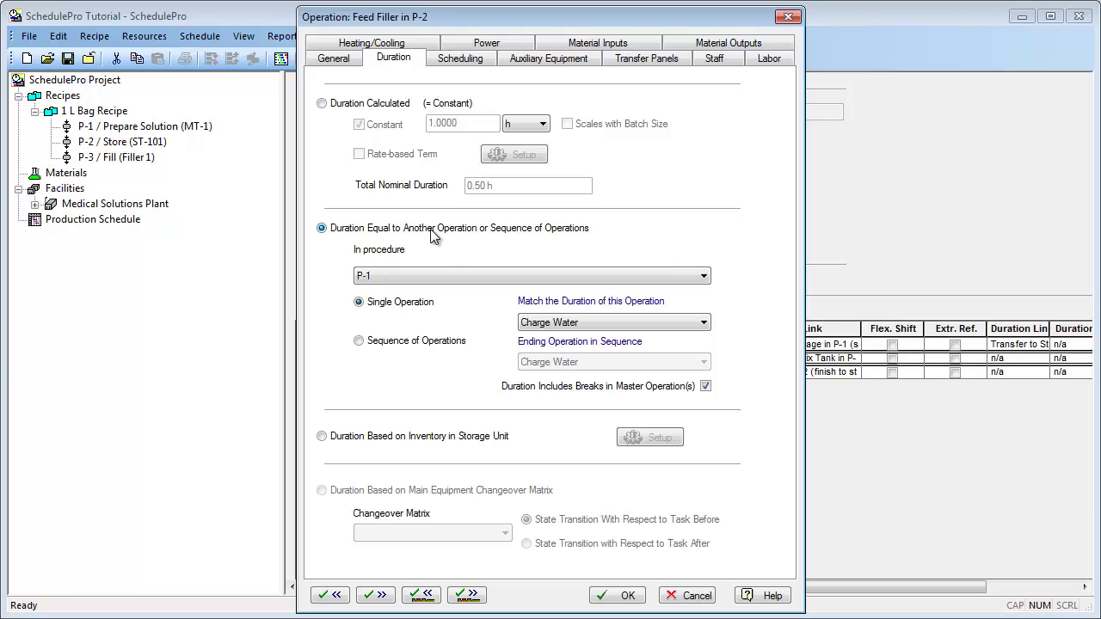
left_click(453, 273)
left_click(457, 314)
left_click(462, 58)
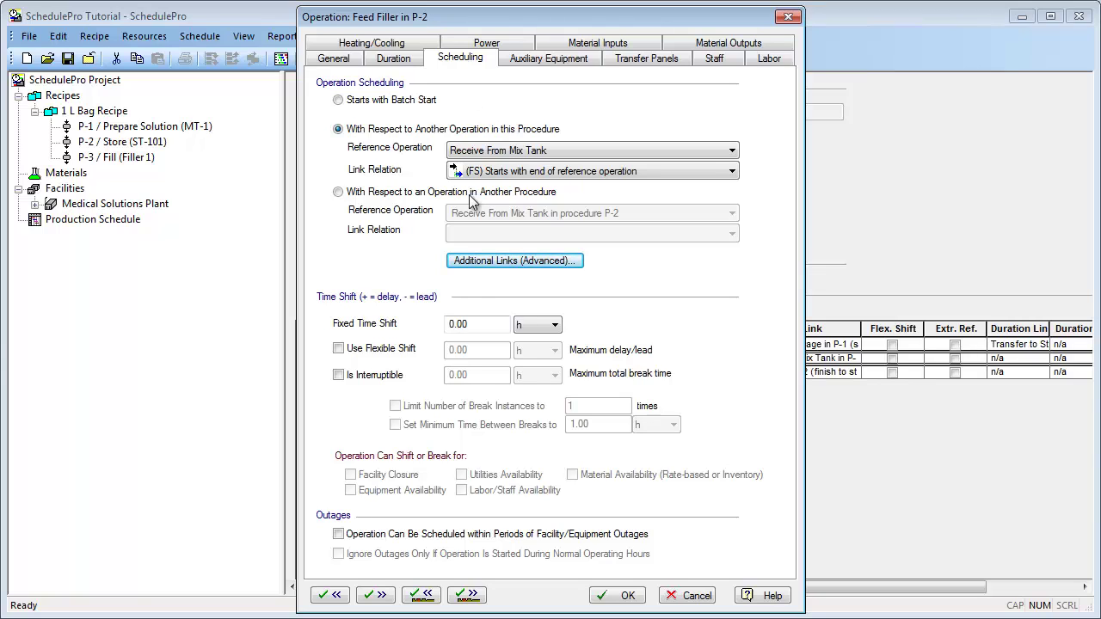
left_click(375, 595)
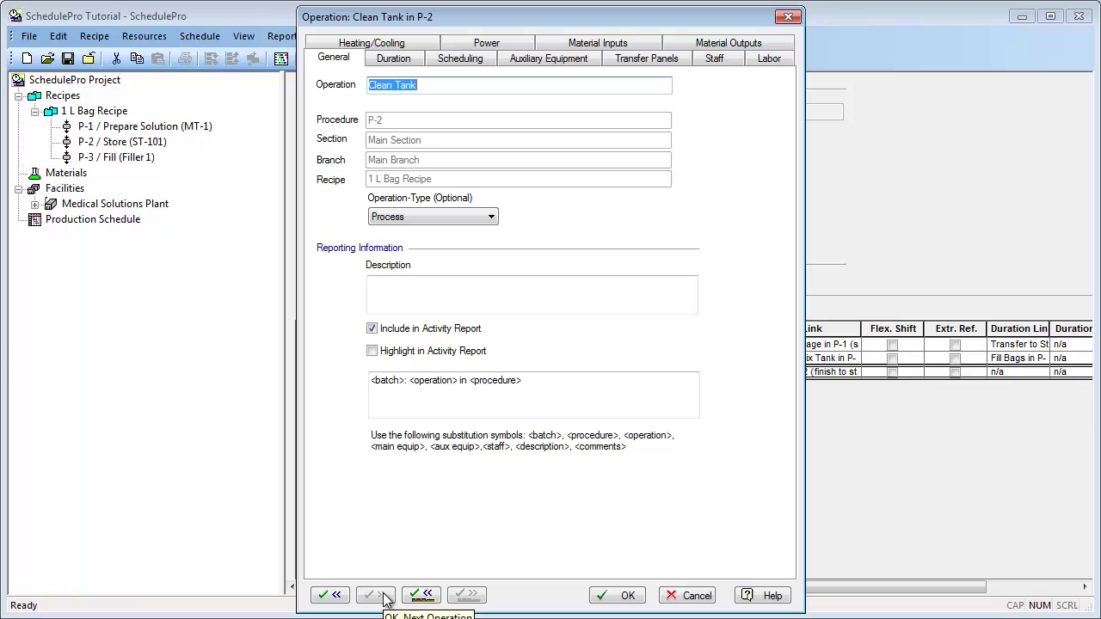
- Set the constant duration of Clean Tank in P-2 to 90 min
left_click(394, 60)
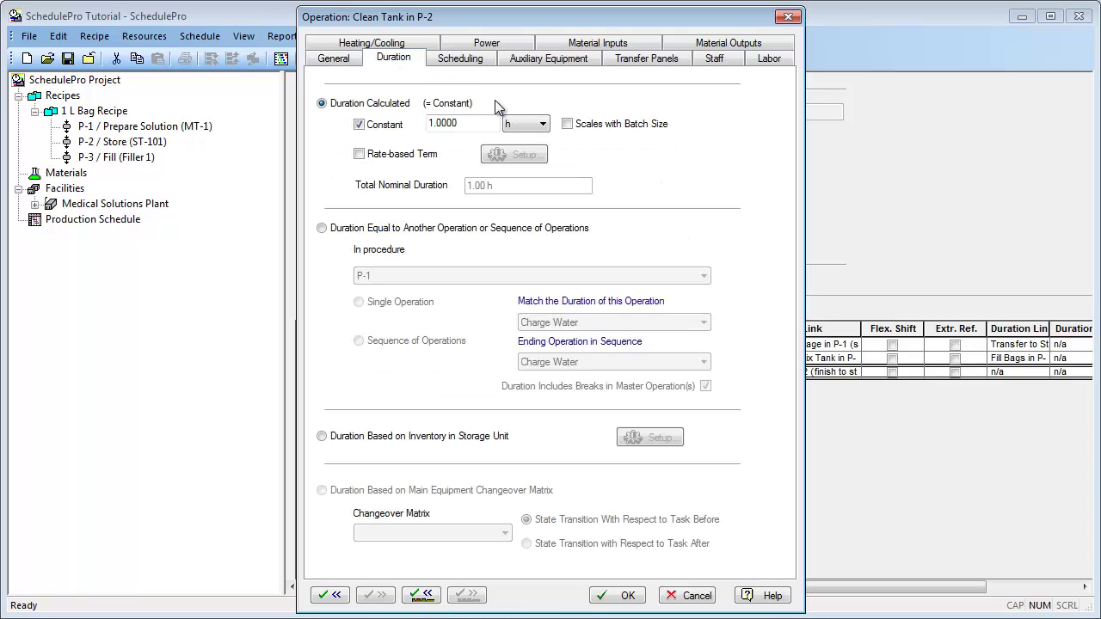
left_click(520, 124)
left_click(516, 142)
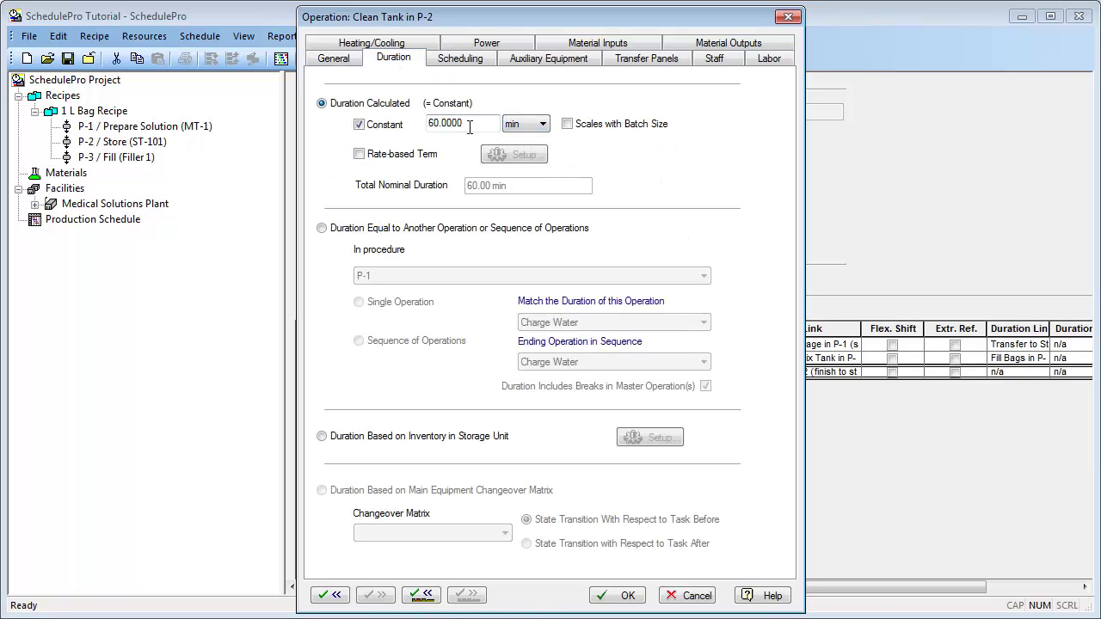
double_click(469, 124)
type("90")
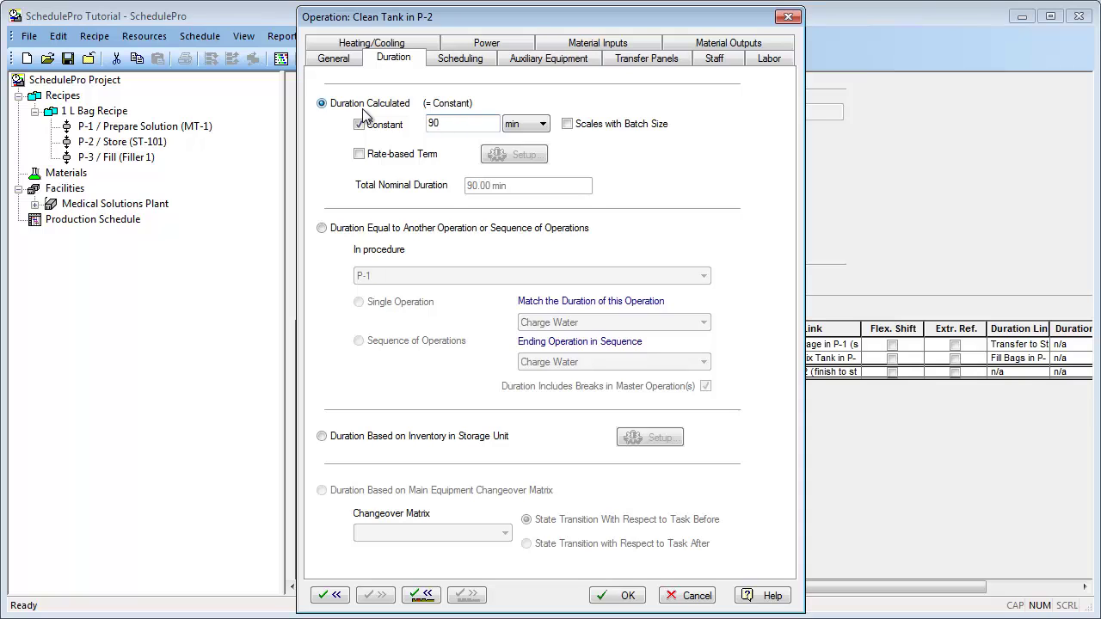
- Assign CIP Skid 1 as auxiliary equipment for Clean Tank in P-2 and accept the operation's settings
left_click(530, 60)
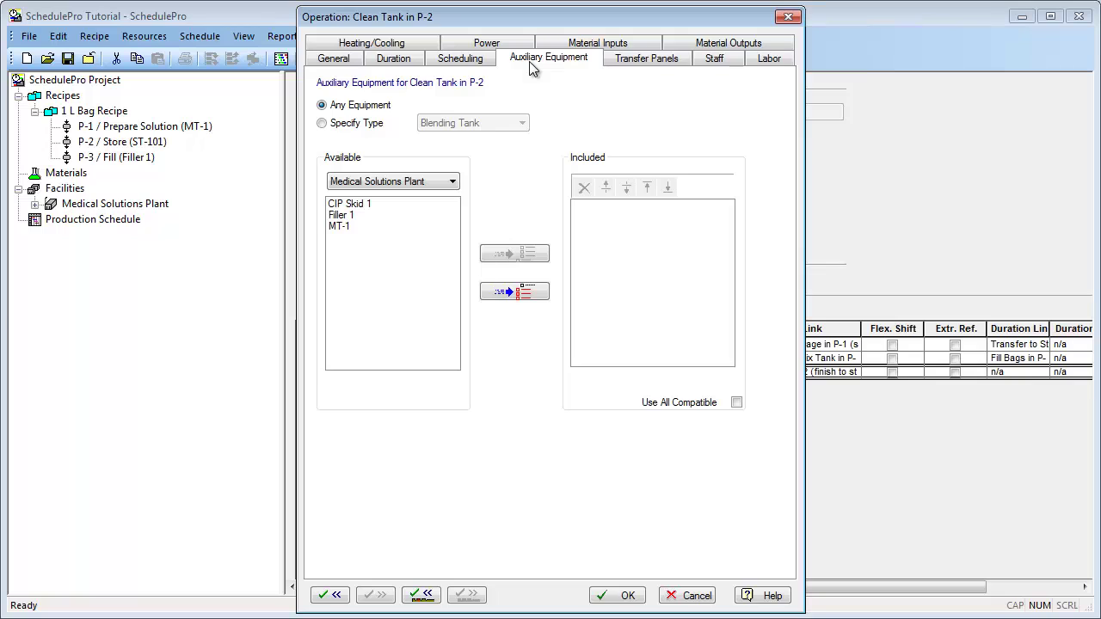
left_click(383, 203)
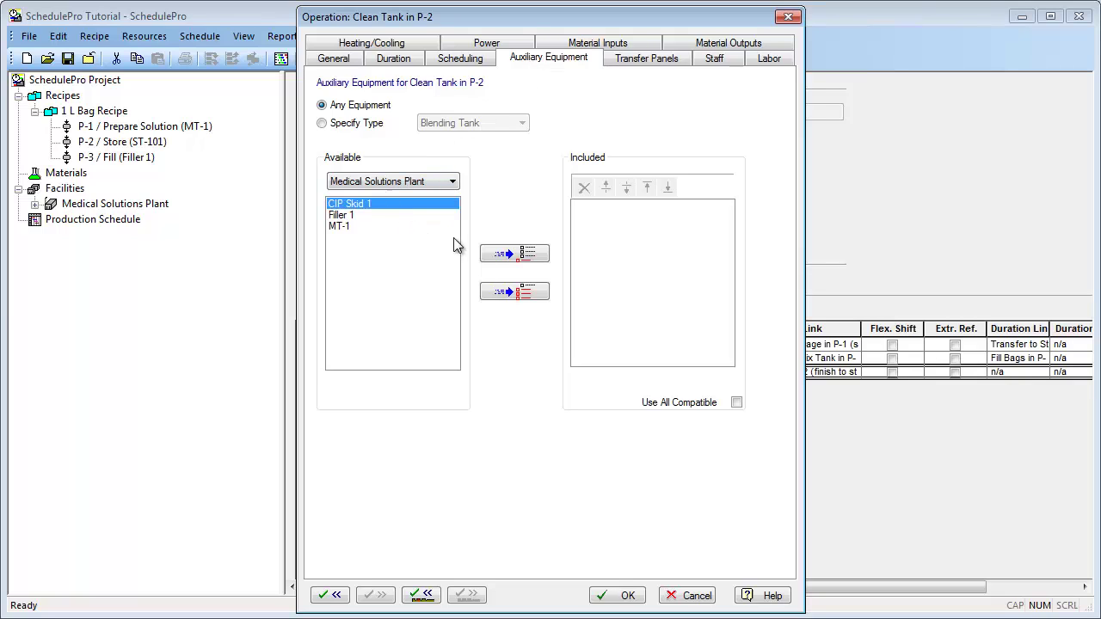
left_click(499, 254)
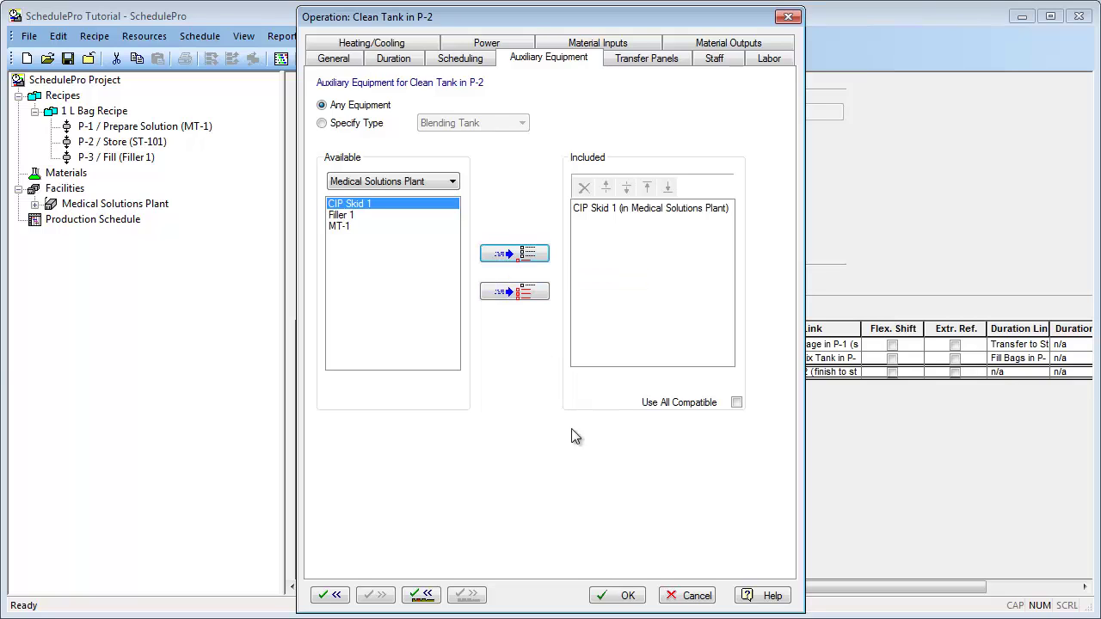
left_click(619, 595)
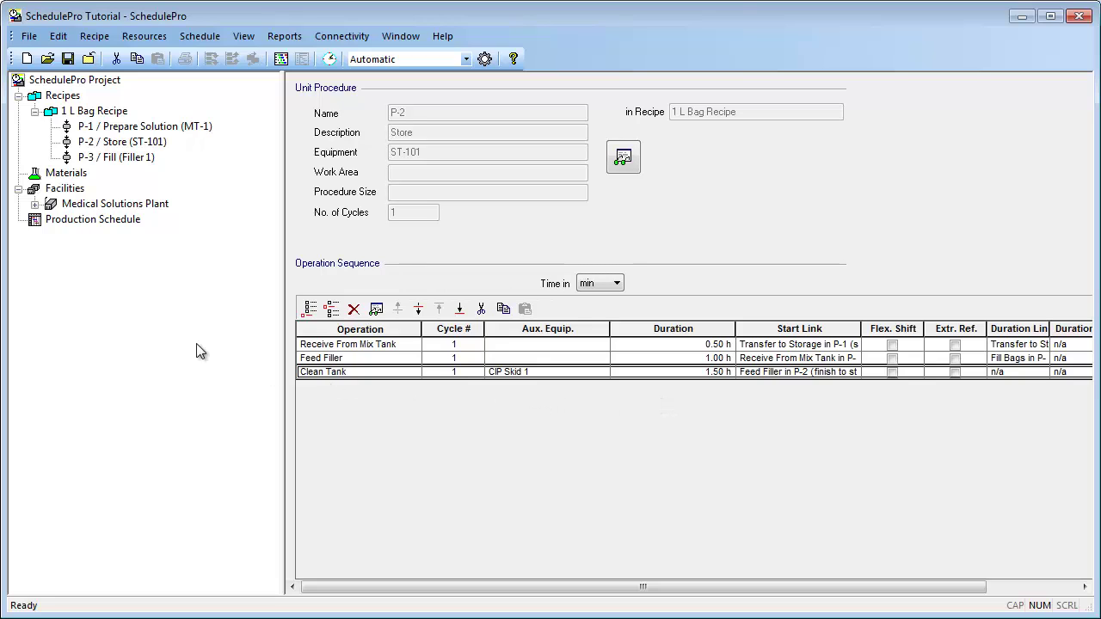
- Switch the duration of the Fill Bags operation in procedure P-3 from a constant to a rate-based term
left_click(97, 164)
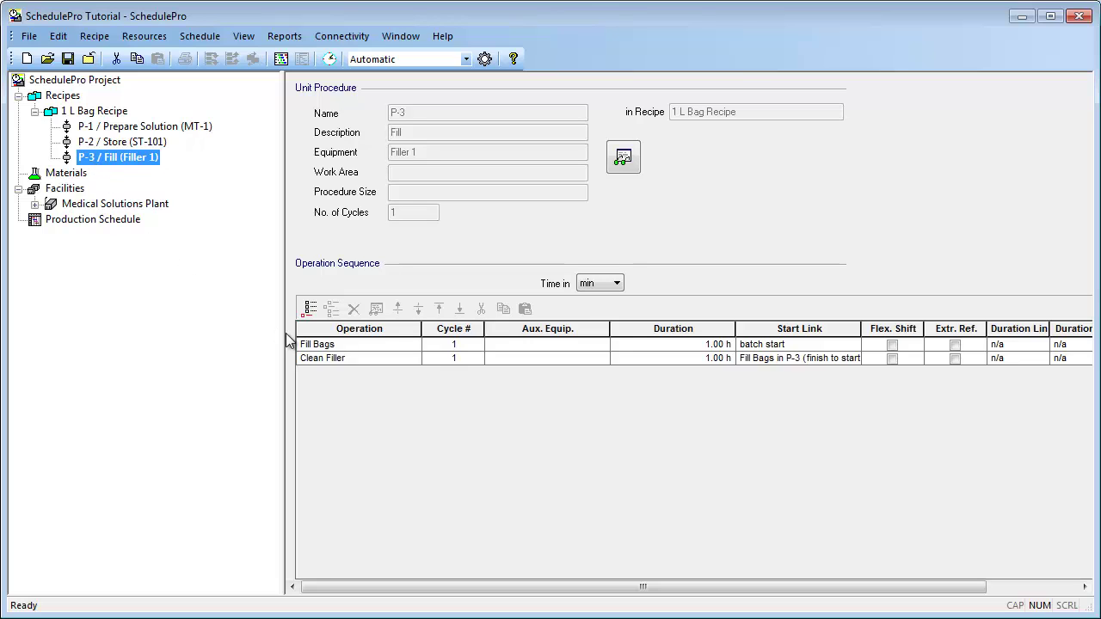
double_click(326, 344)
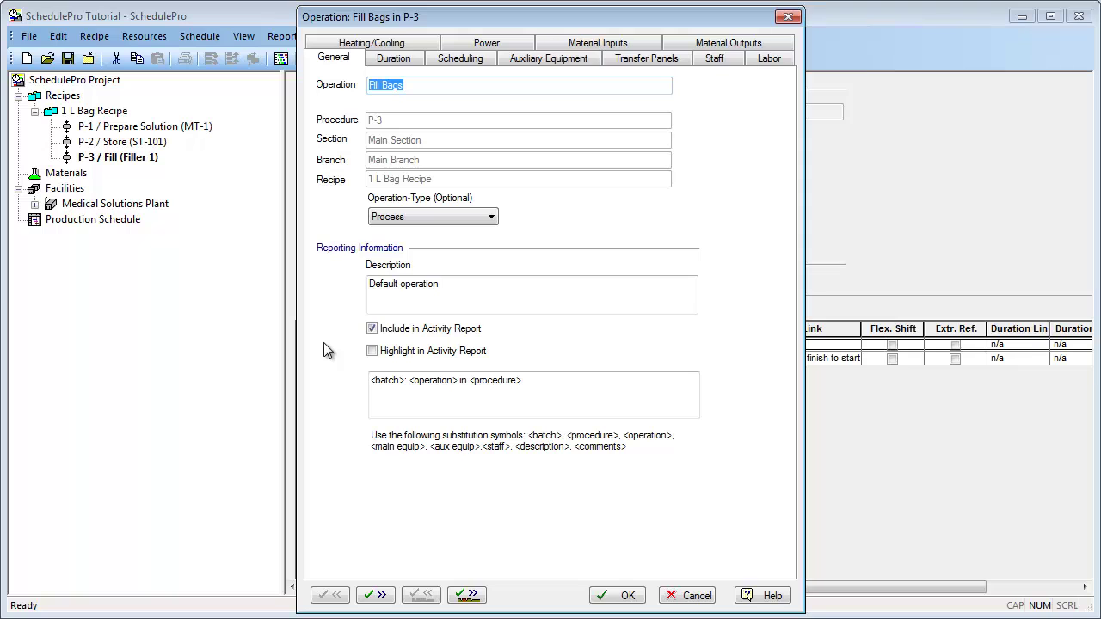
left_click(387, 59)
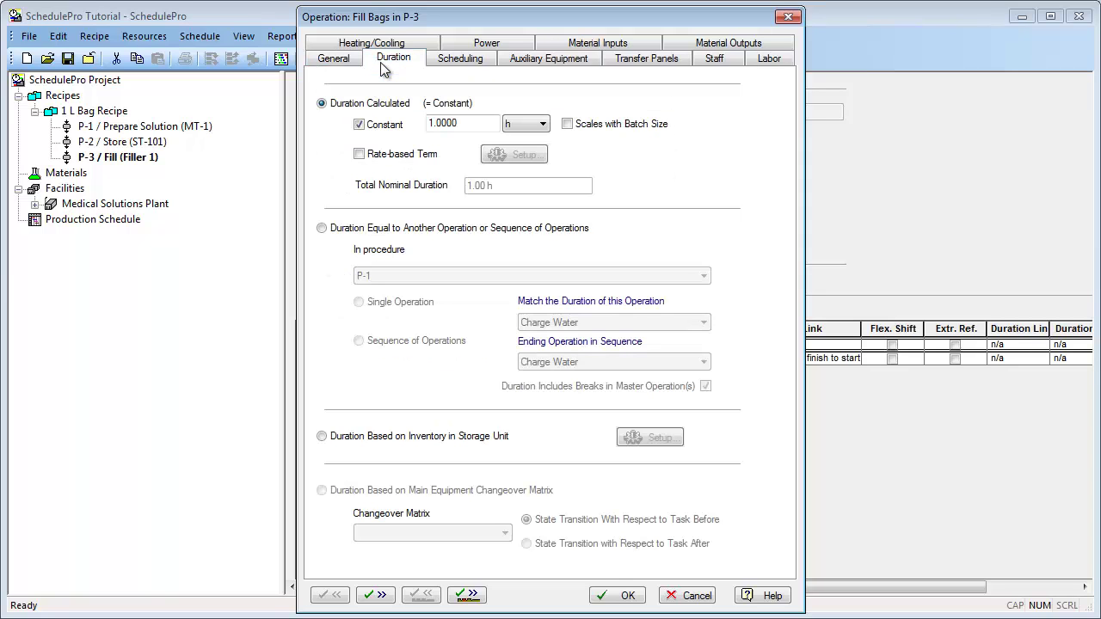
left_click(375, 128)
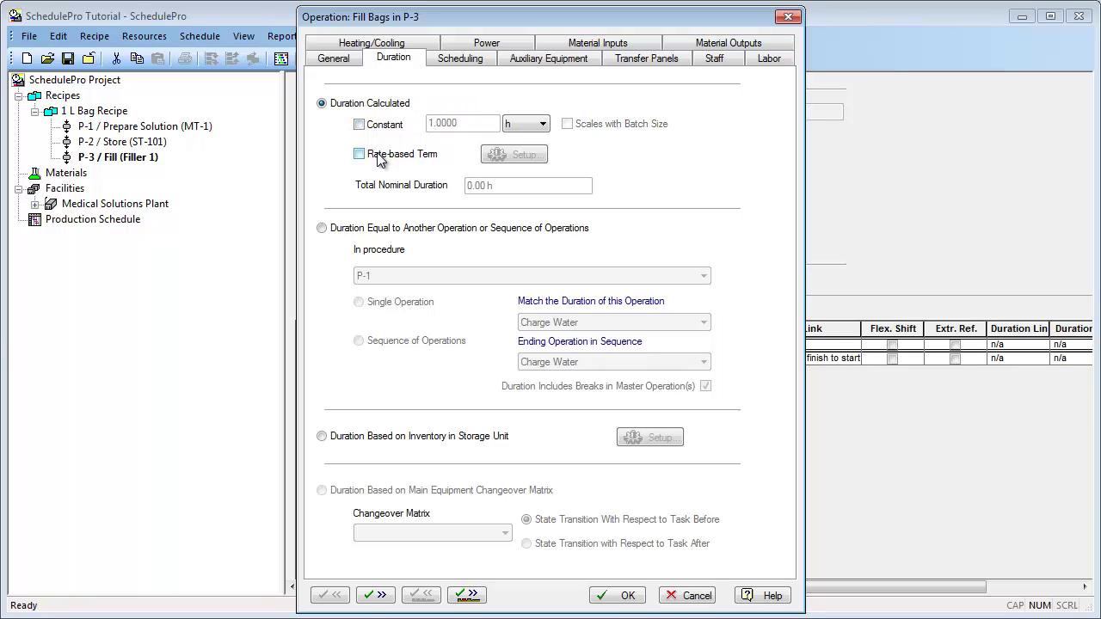
left_click(379, 161)
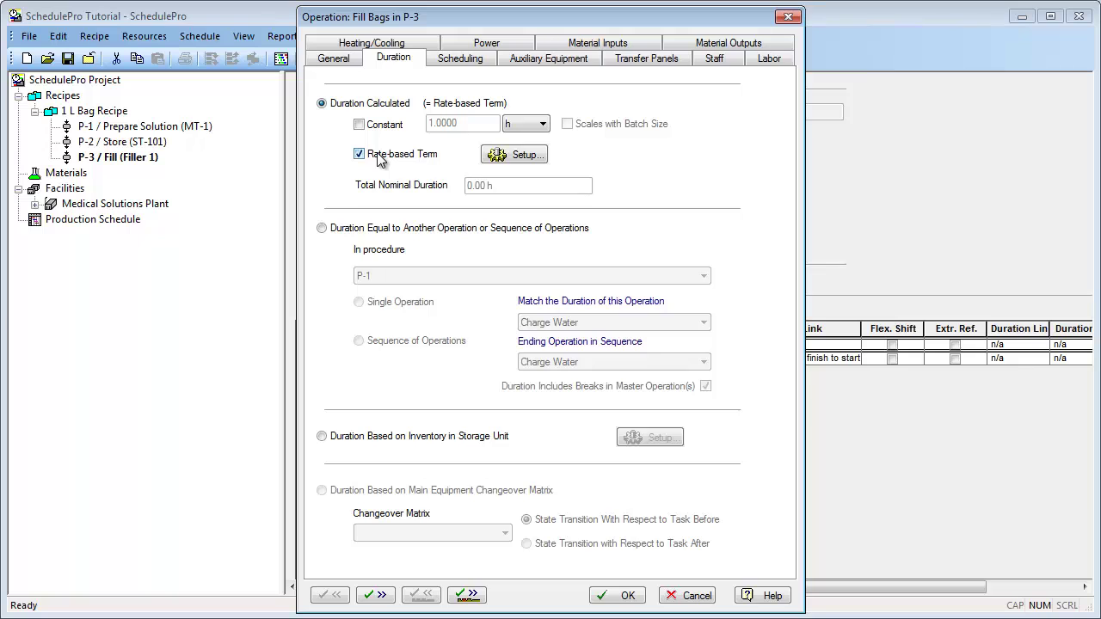
- Define the Fill Bags rate on an Entities Flow basis, with 10000 entities processed at 30 entities/min
left_click(514, 159)
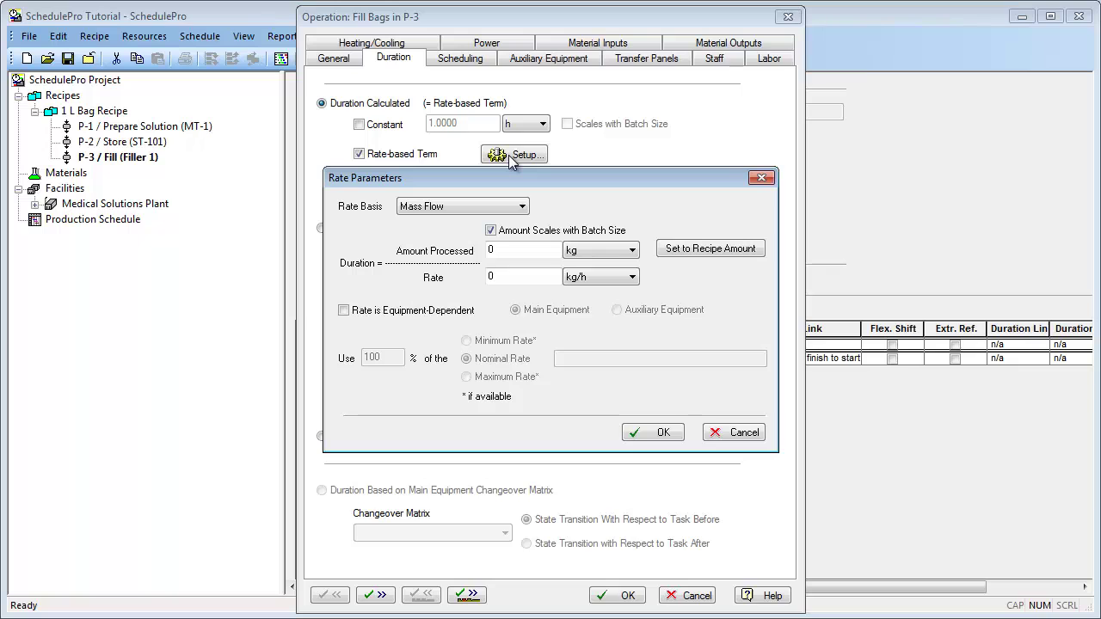
left_click(520, 207)
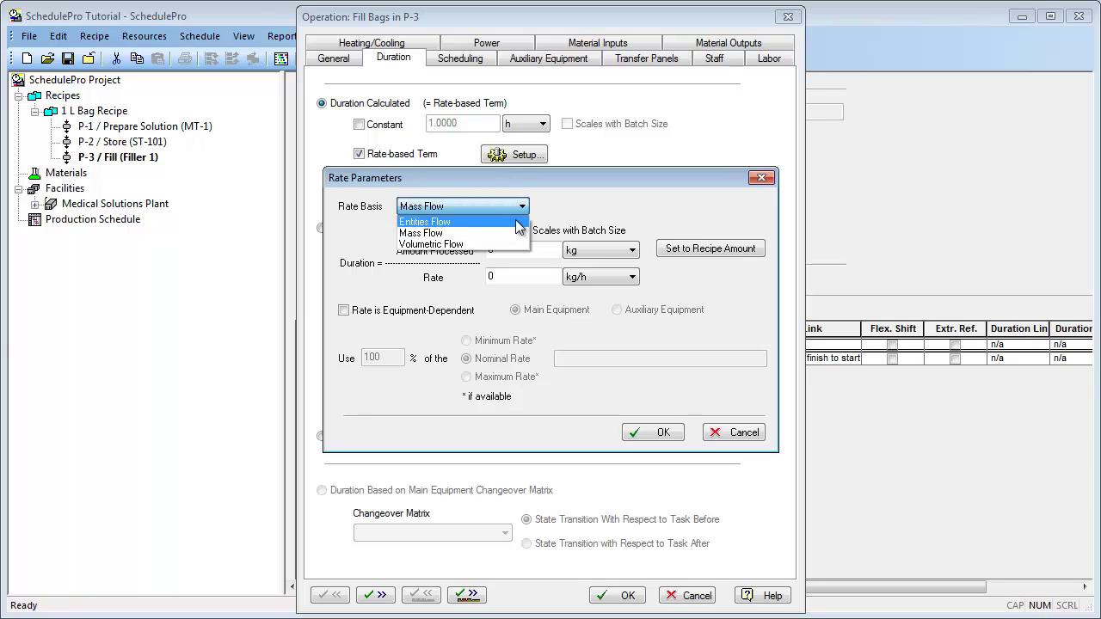
left_click(517, 225)
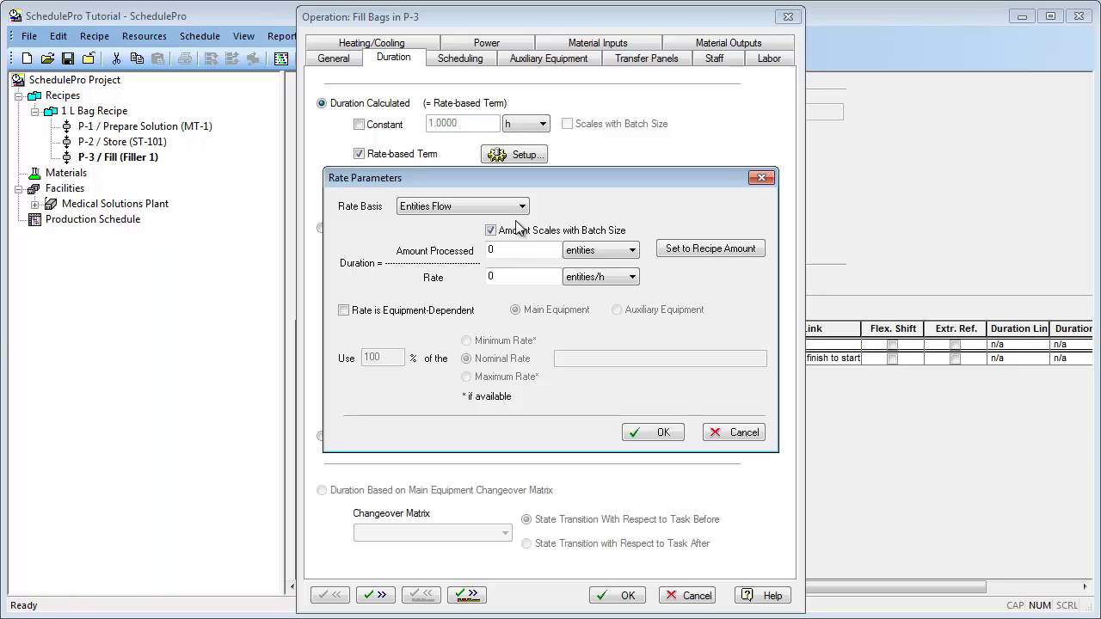
left_click(574, 278)
left_click(587, 314)
left_click(511, 278)
type("30")
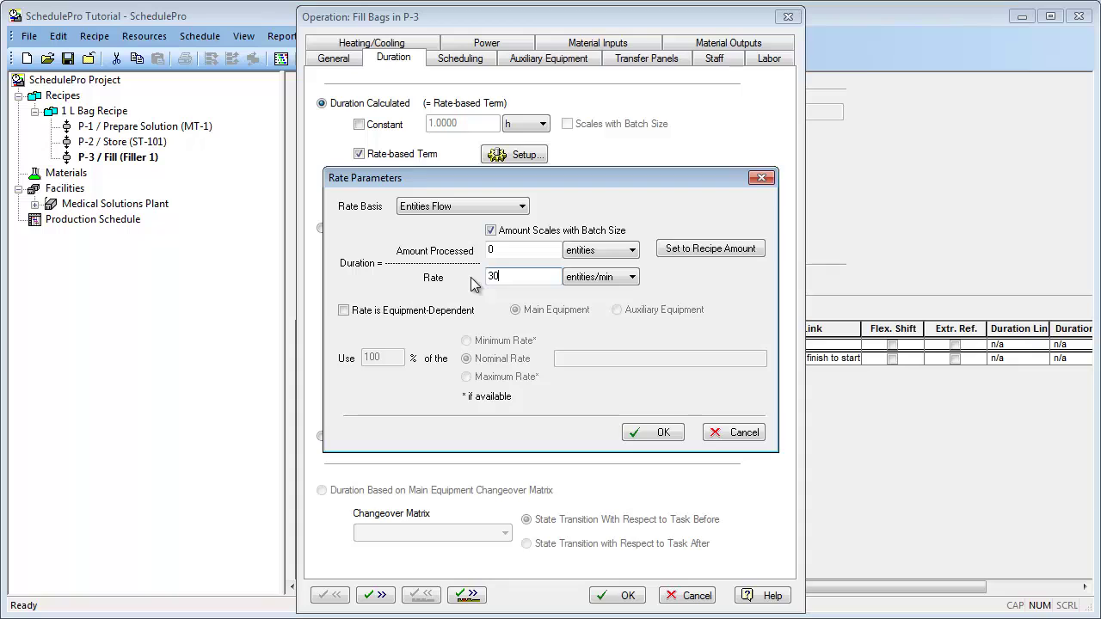
left_click(488, 251)
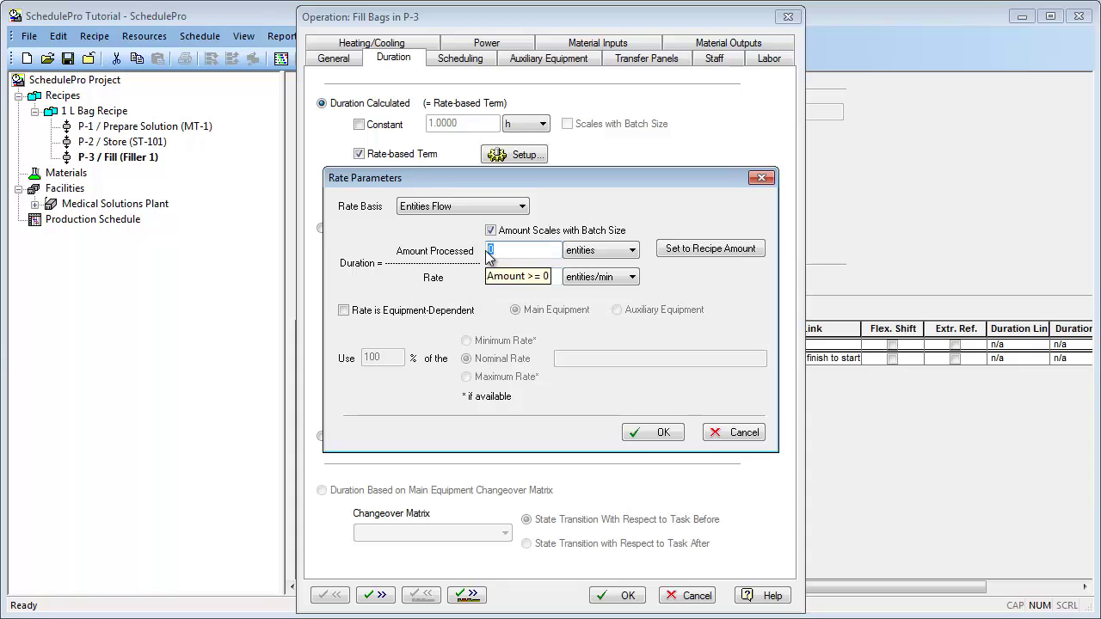
type("10000")
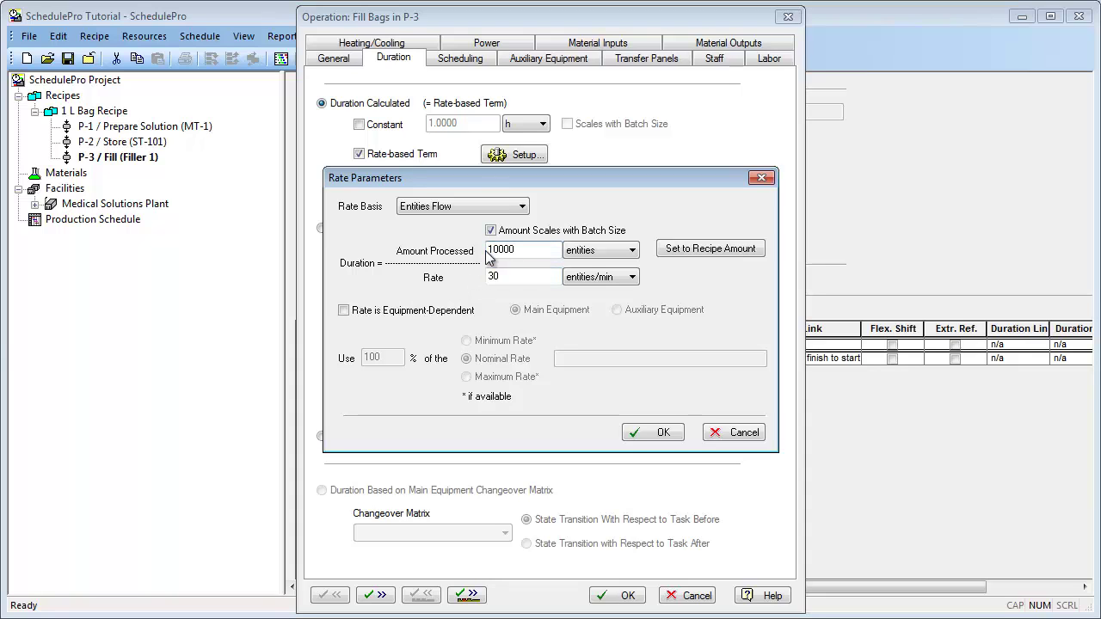
left_click(647, 435)
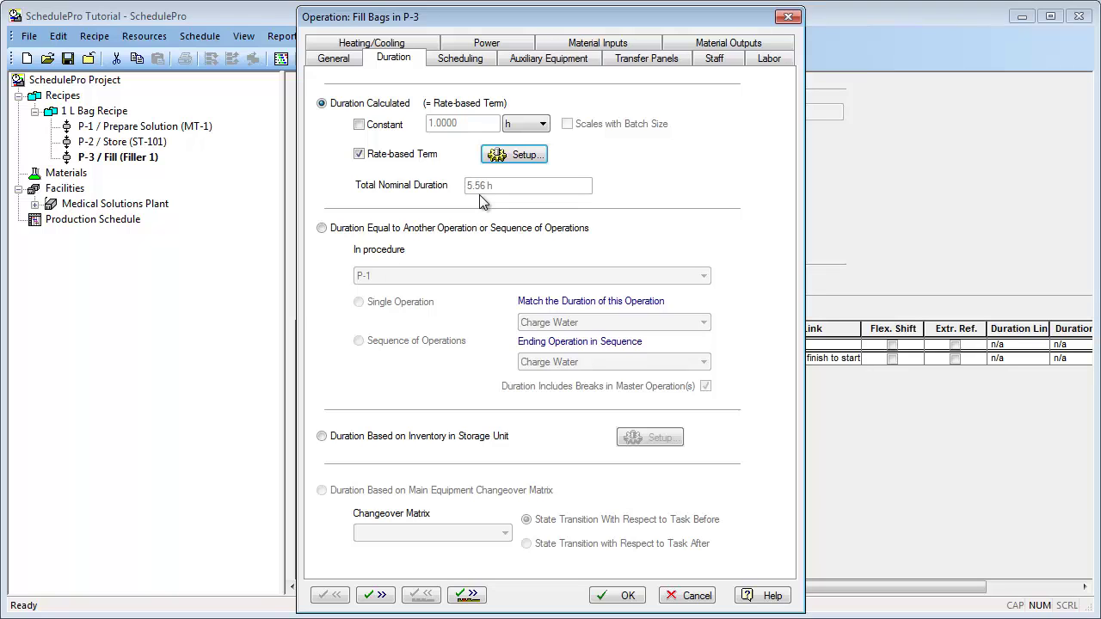
- Schedule Fill Bags in P-3 to start with the start of Feed Filler in procedure P-2, and accept the operation's settings
left_click(465, 60)
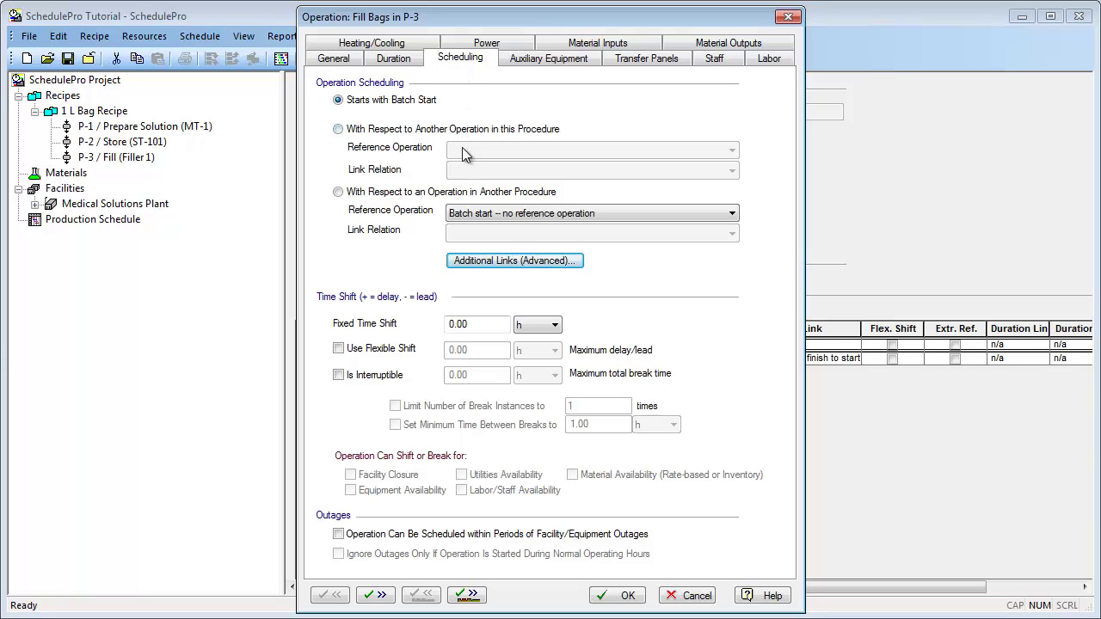
left_click(467, 193)
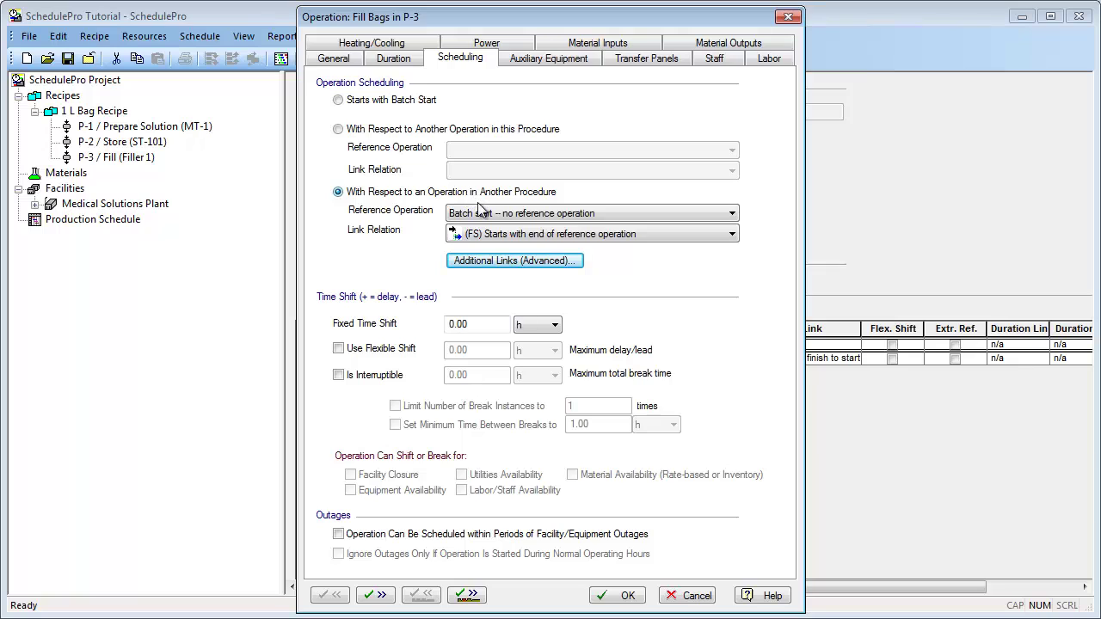
left_click(485, 215)
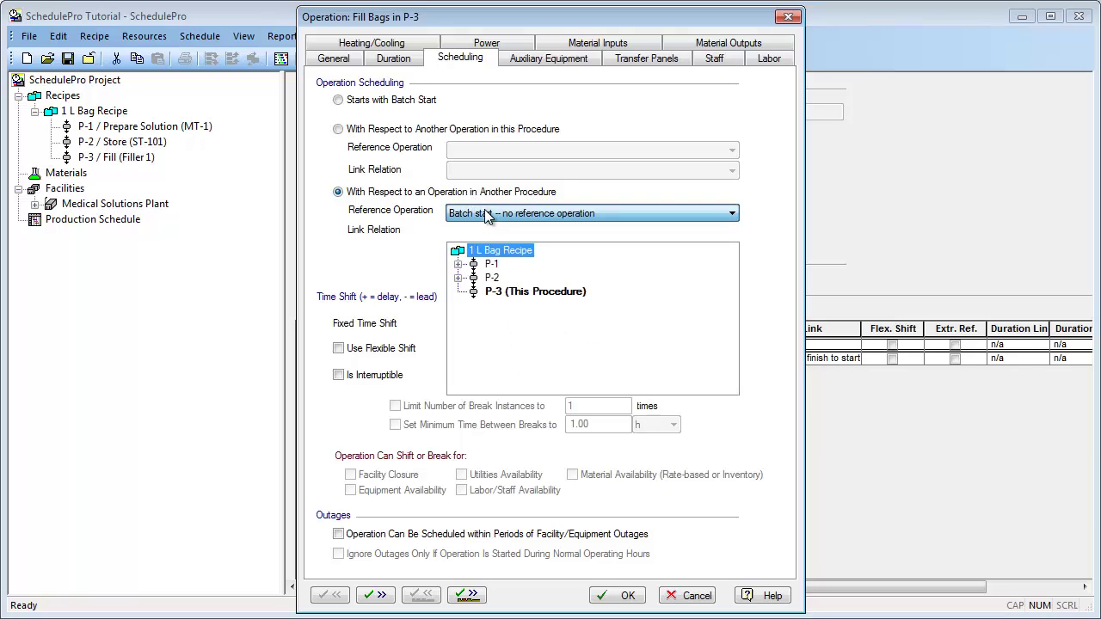
left_click(459, 278)
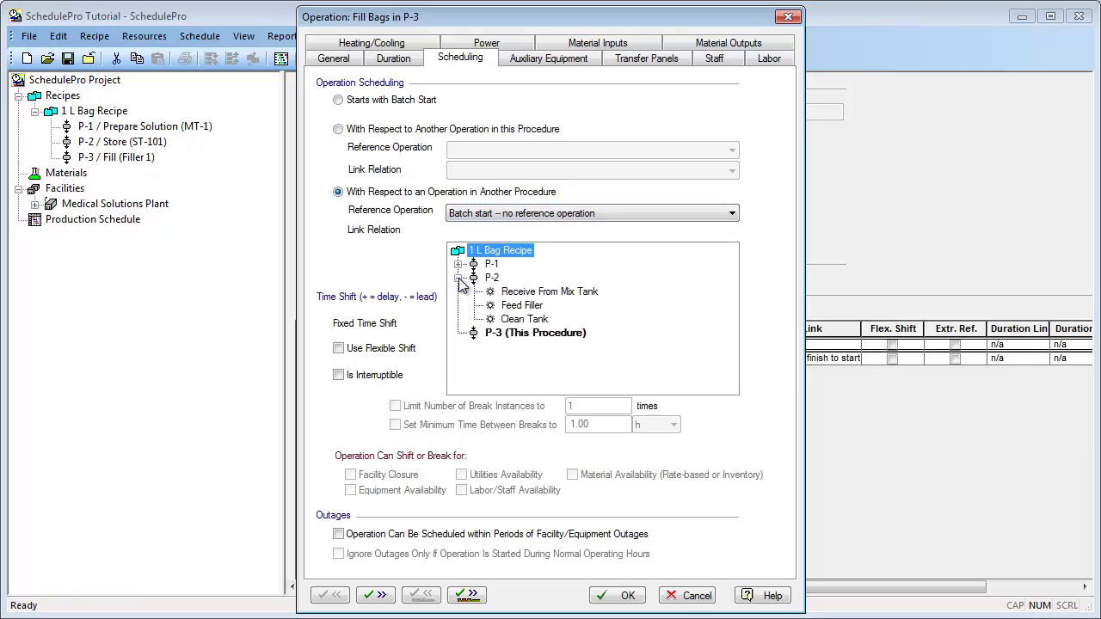
left_click(522, 305)
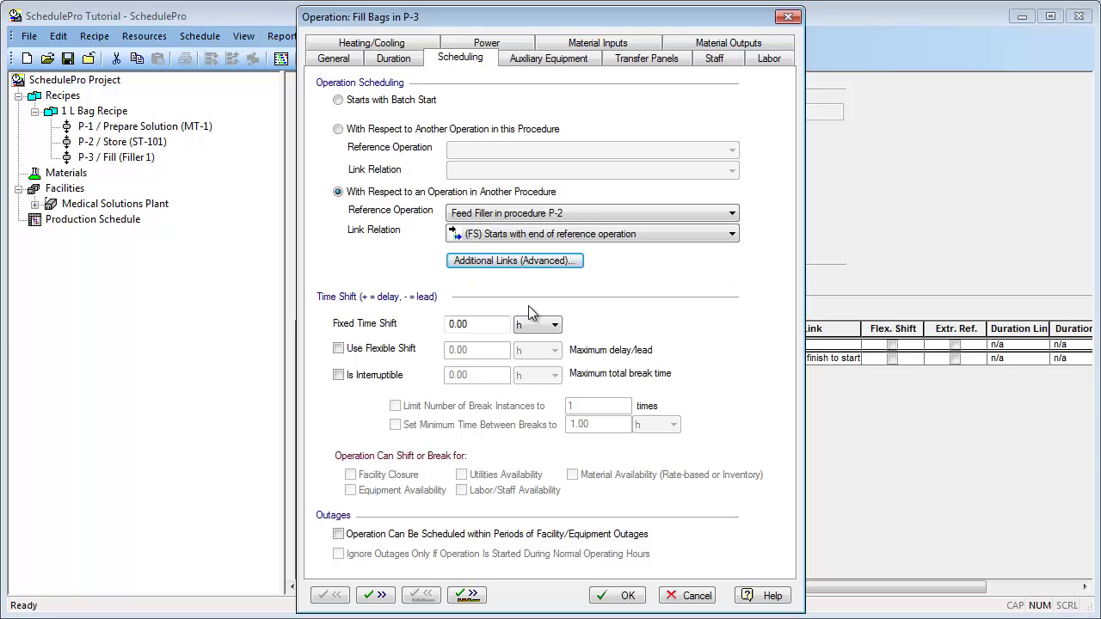
left_click(546, 241)
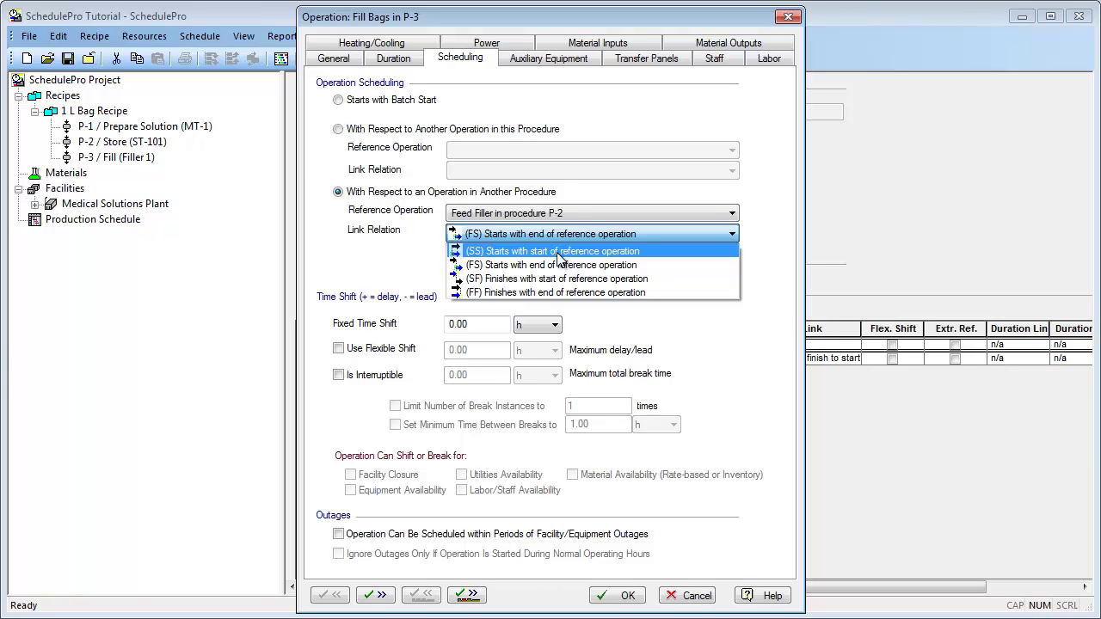
left_click(559, 251)
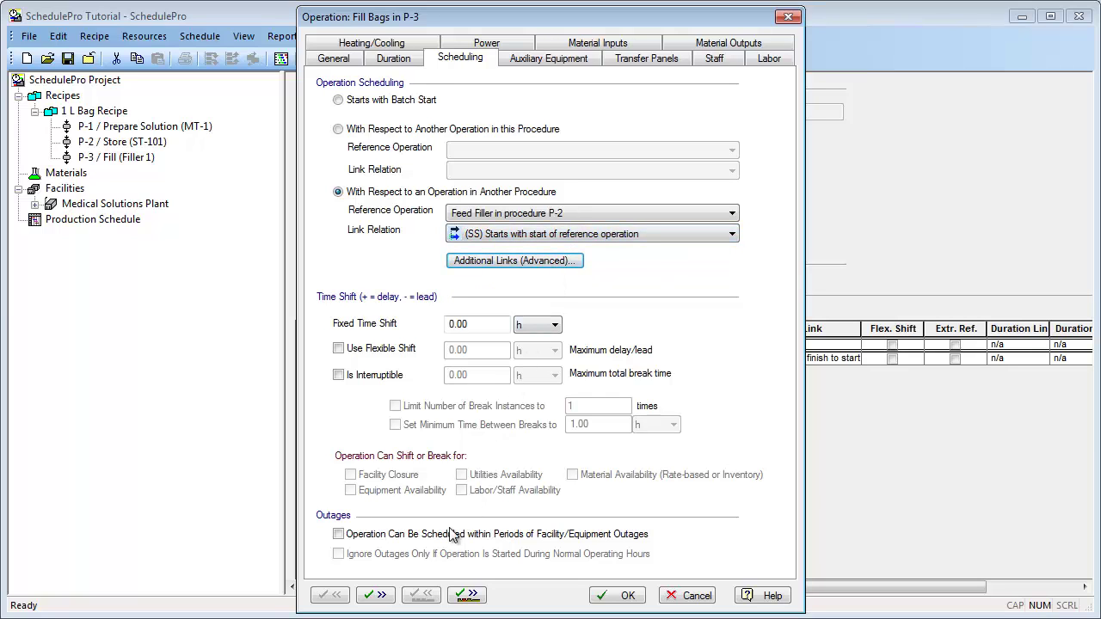
left_click(376, 596)
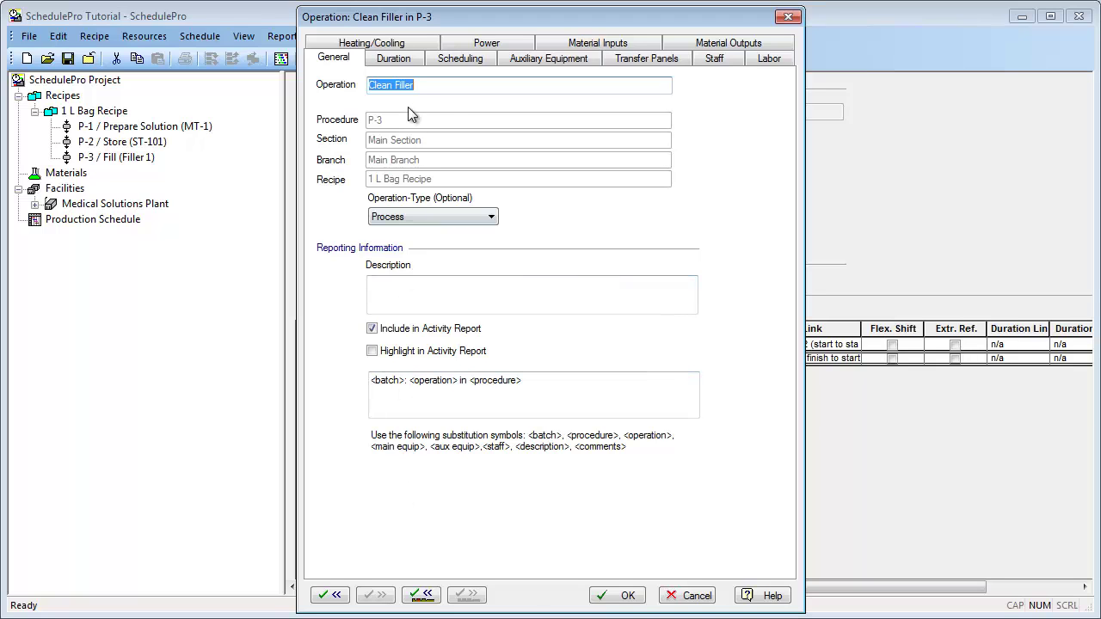
- Set the constant duration of Clean Filler in P-3 to 90 min, check its scheduling link and accept the settings
left_click(397, 62)
left_click(524, 125)
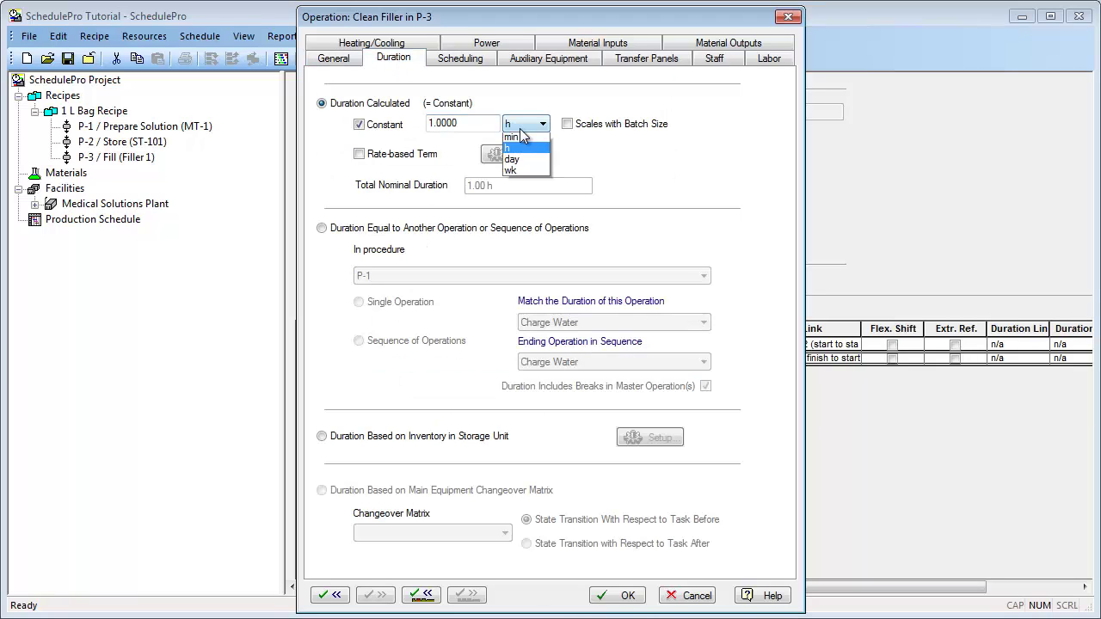
left_click(527, 152)
left_click_drag(486, 123, 402, 123)
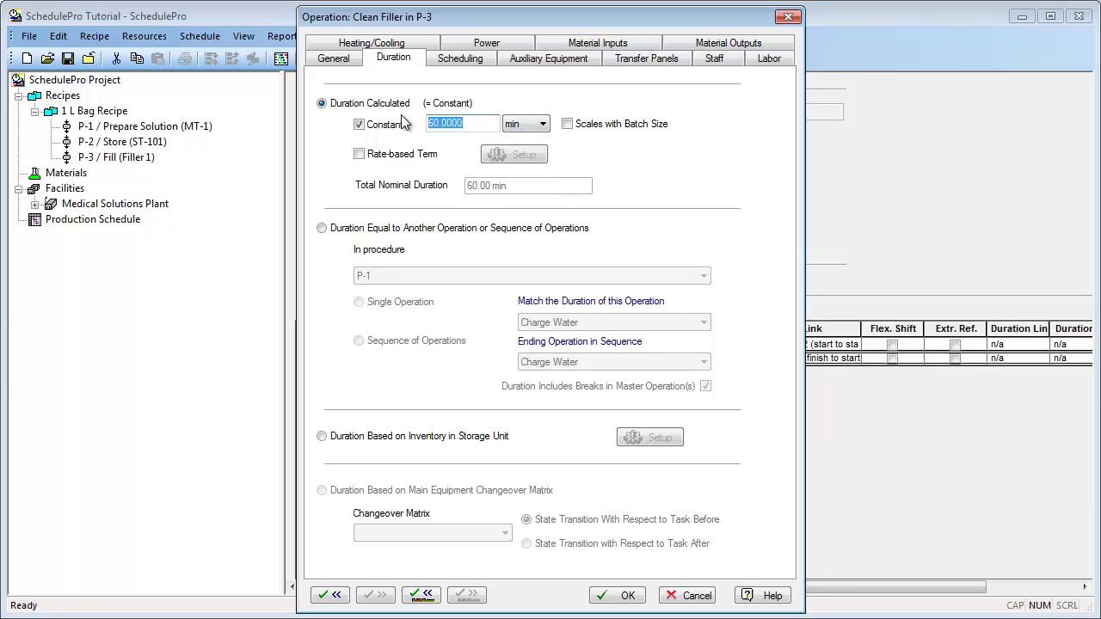
type("90")
left_click(455, 60)
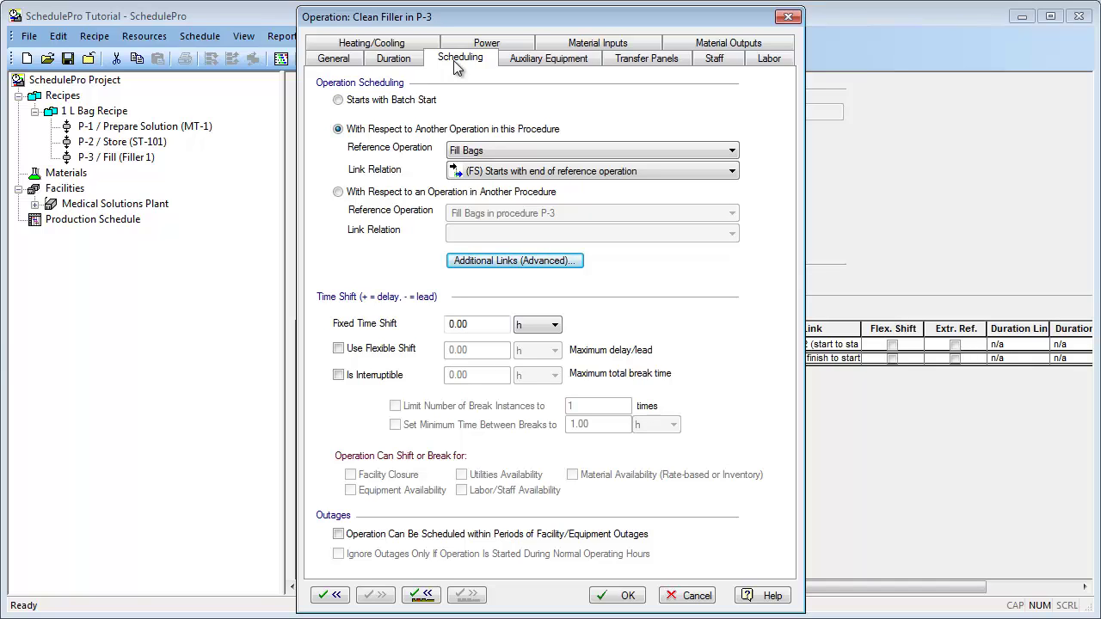
left_click(619, 596)
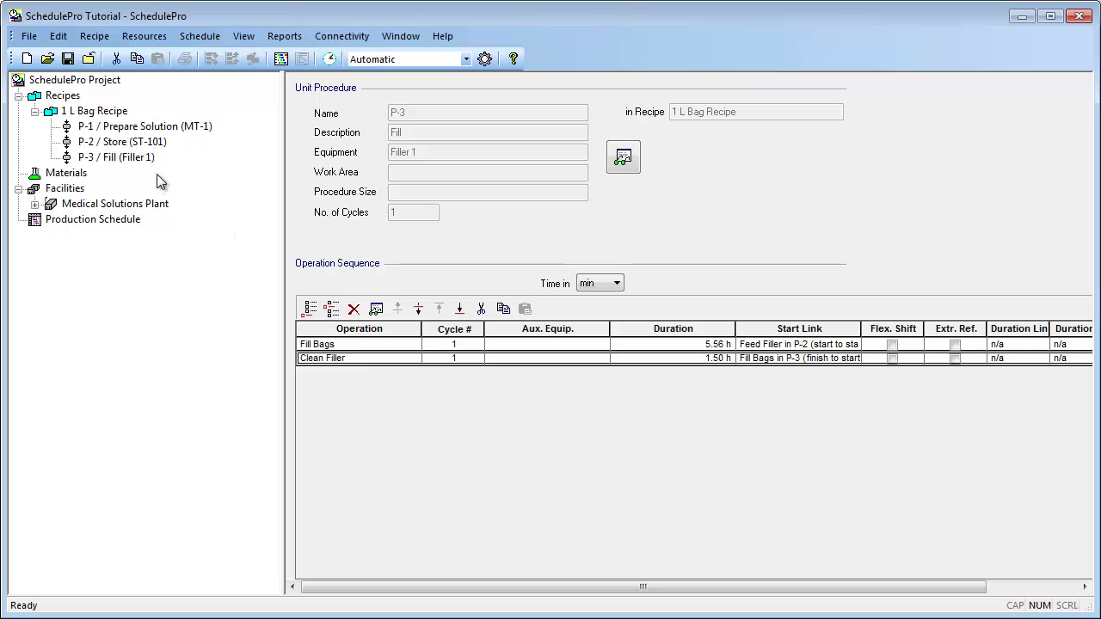
- View the Gantt chart of the 1 L Bag Recipe at the recipe, procedure and operation detail levels
left_click(110, 115)
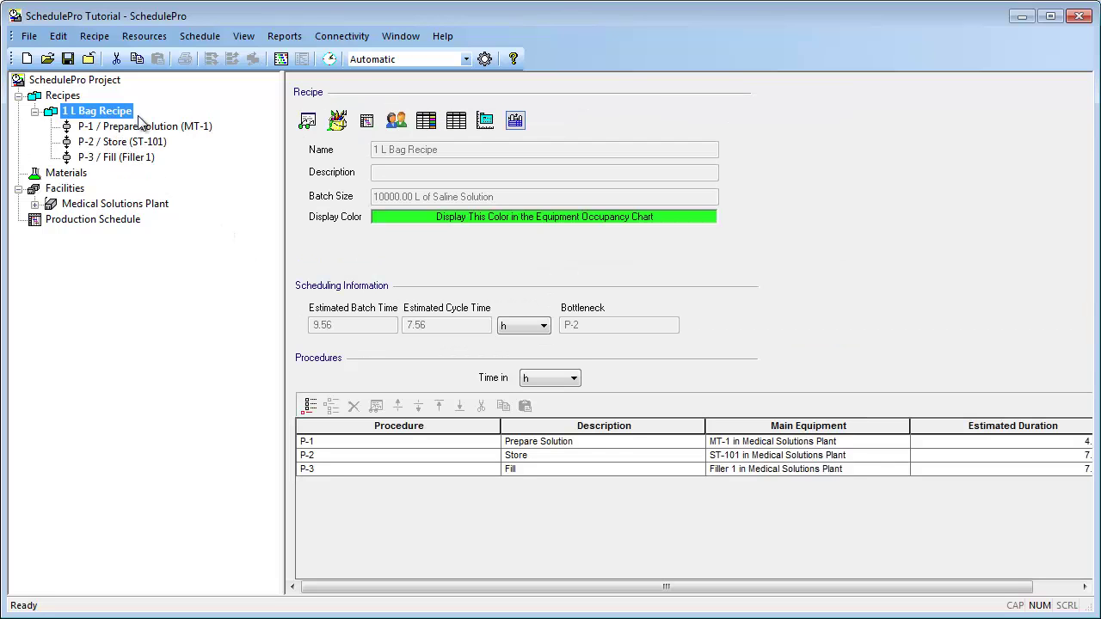
left_click(367, 122)
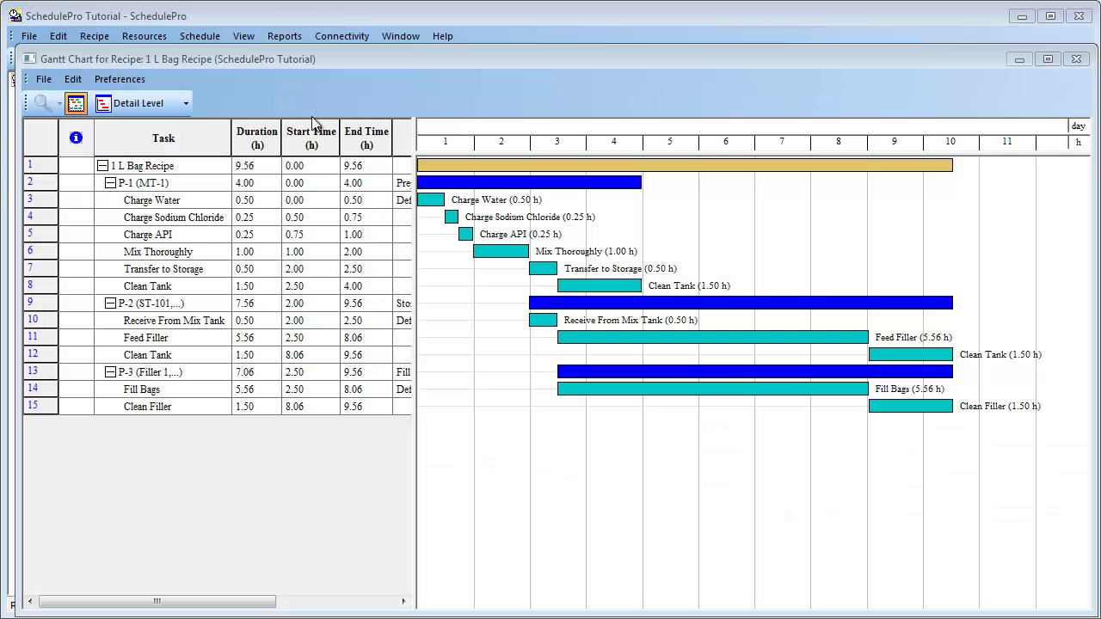
left_click(184, 105)
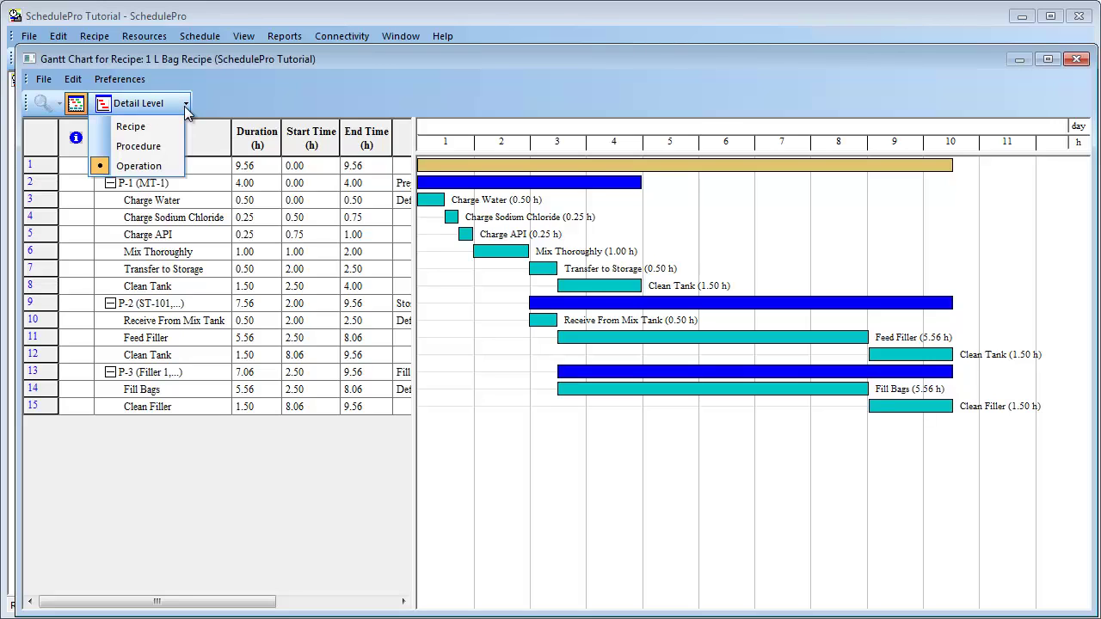
left_click(172, 126)
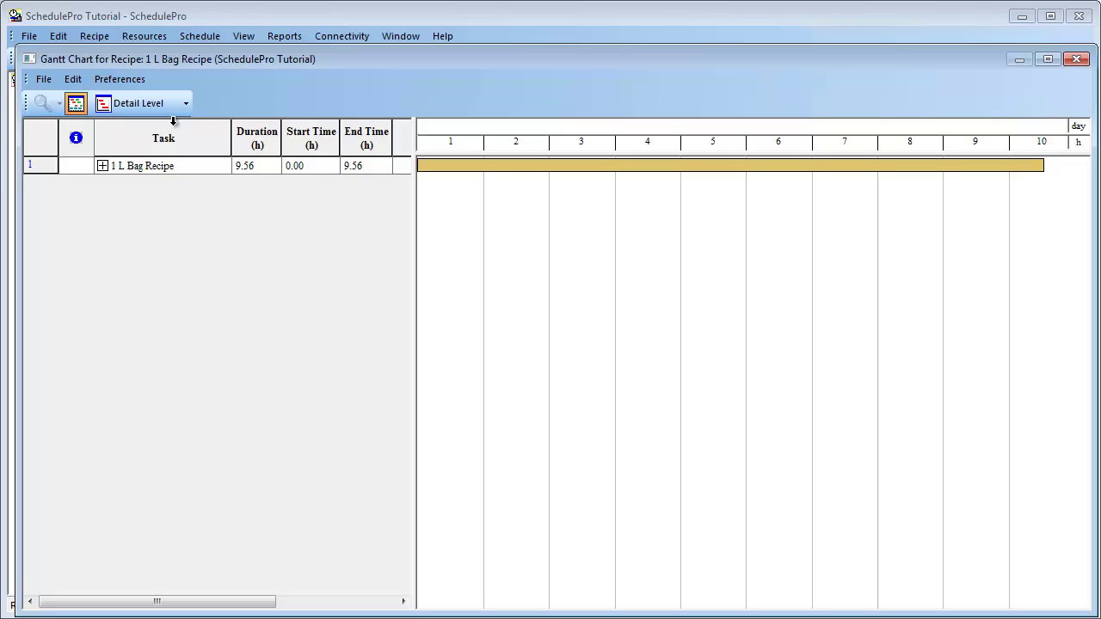
left_click(186, 105)
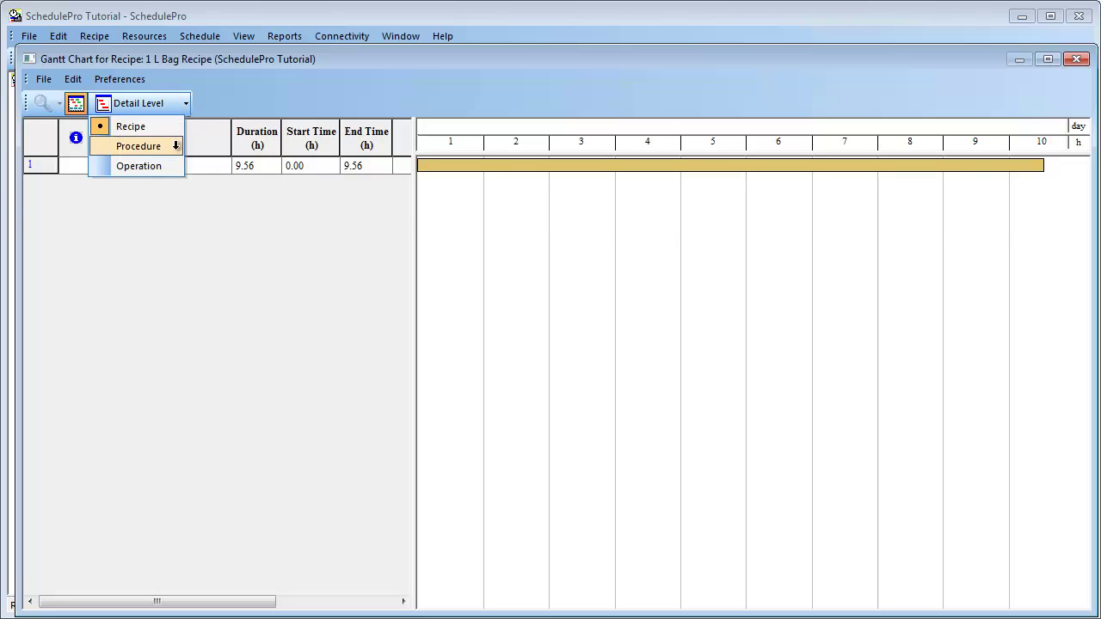
left_click(175, 145)
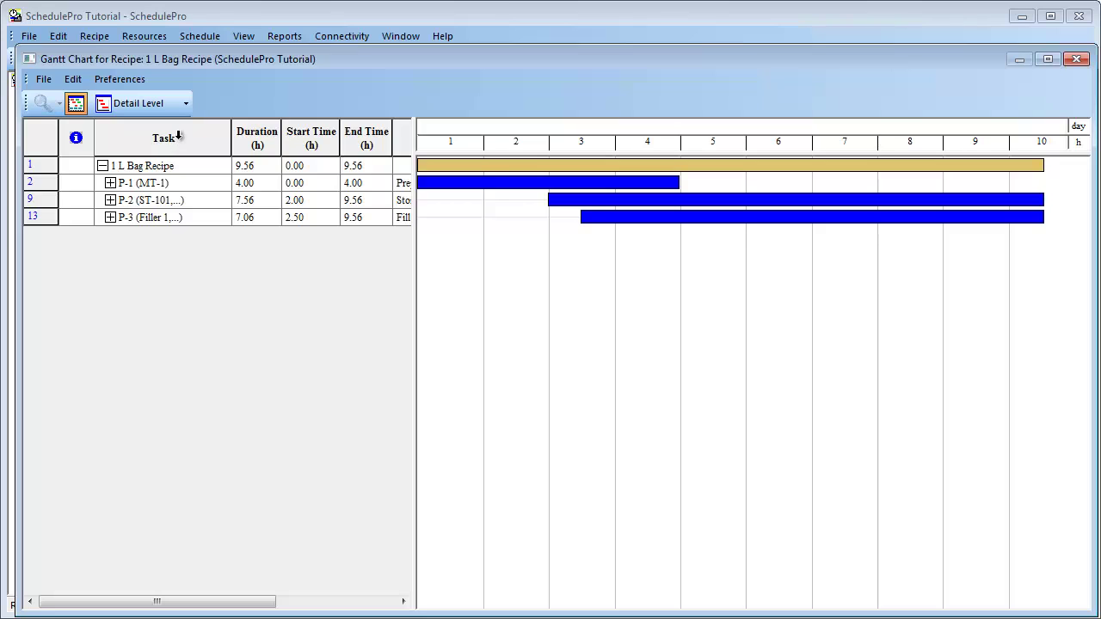
left_click(186, 109)
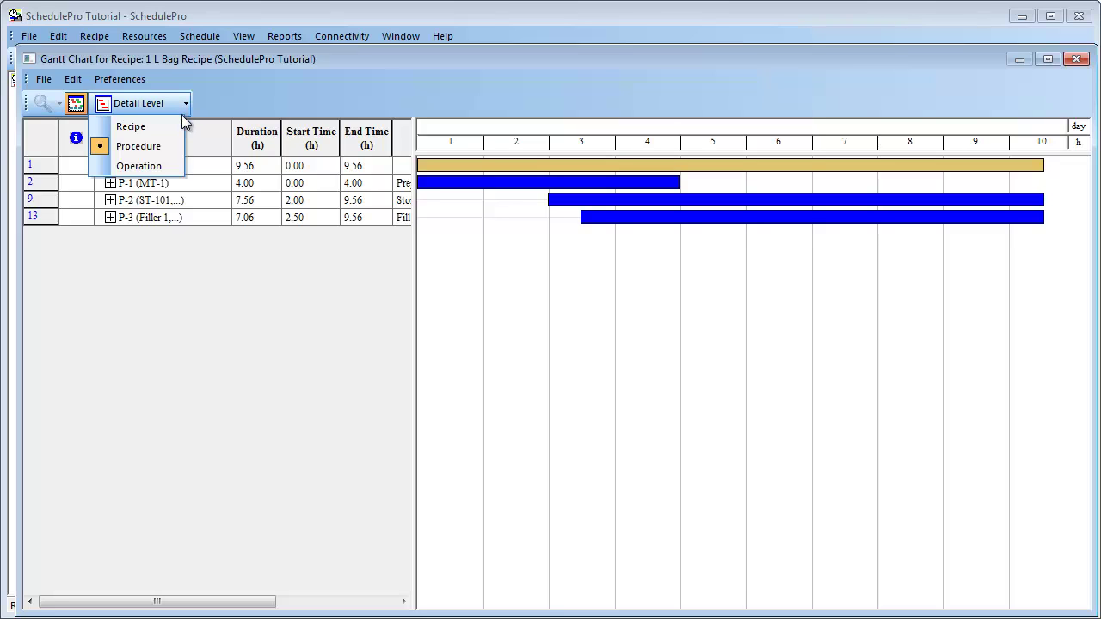
left_click(176, 165)
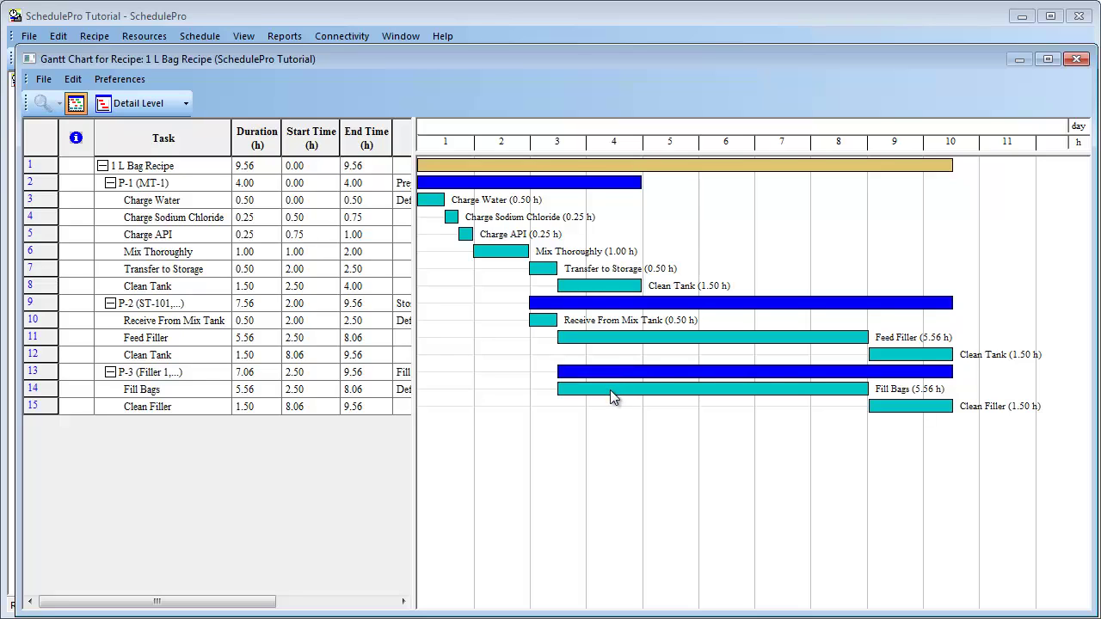
- Open the Clean Filler operation's settings from its Gantt bar, dismiss them without changes and close the chart
double_click(889, 408)
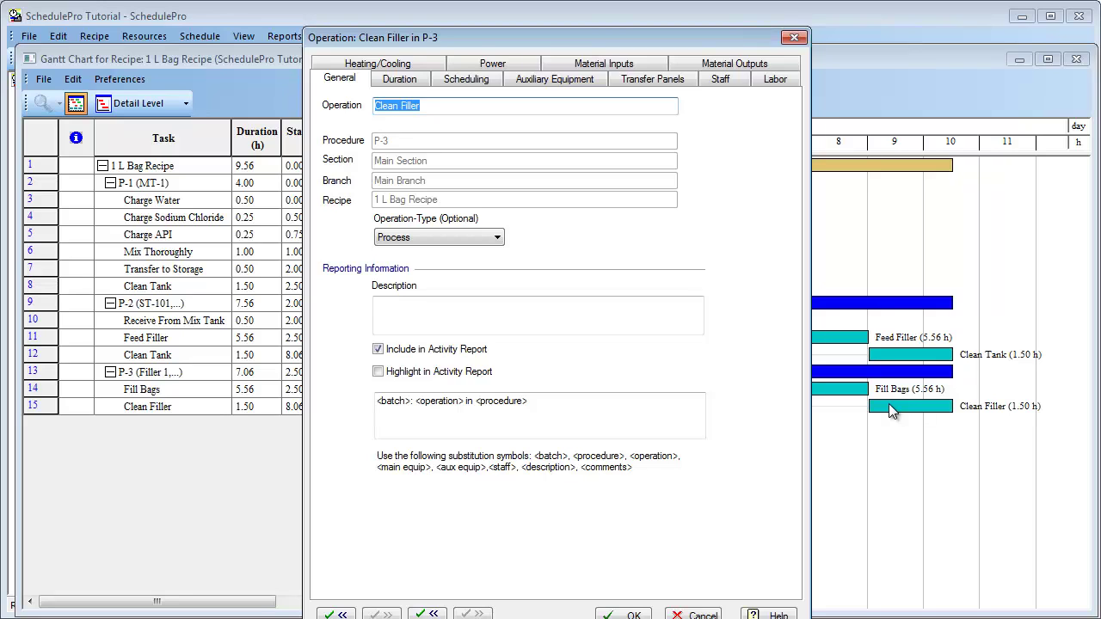
left_click(702, 614)
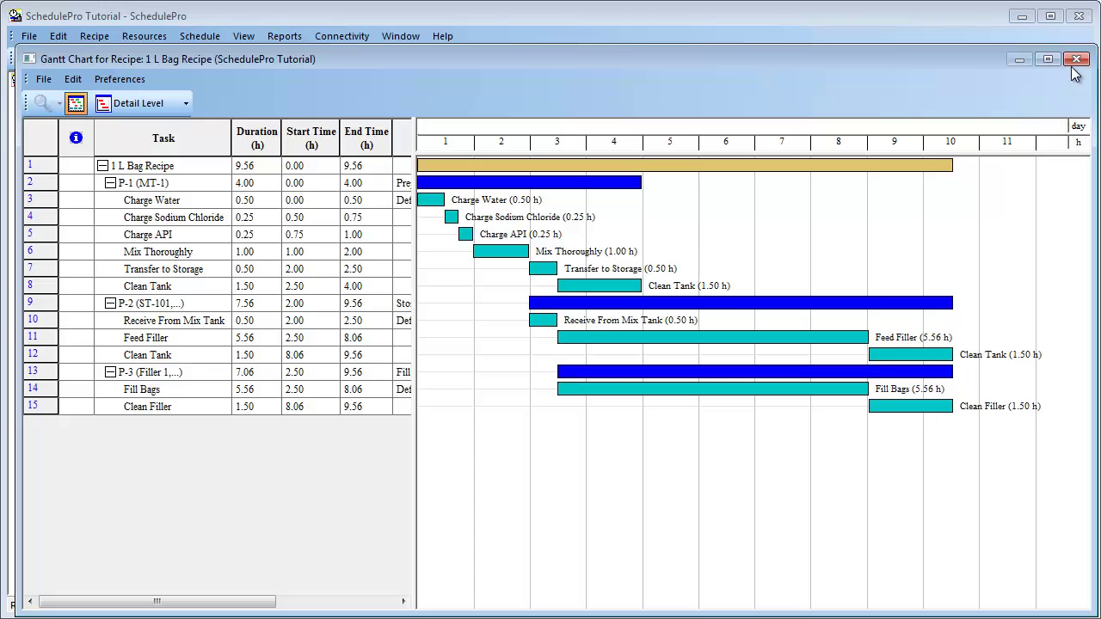
left_click(1076, 60)
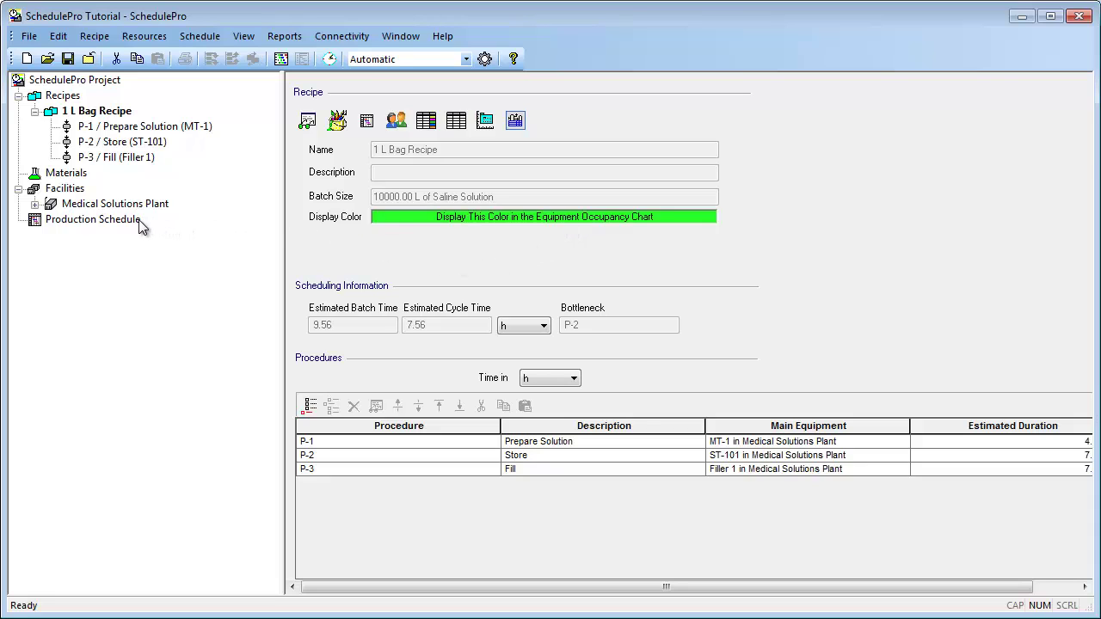
- Add a campaign for the 1 L Bag Recipe to the production schedule and set its number of batches to 4
left_click(95, 219)
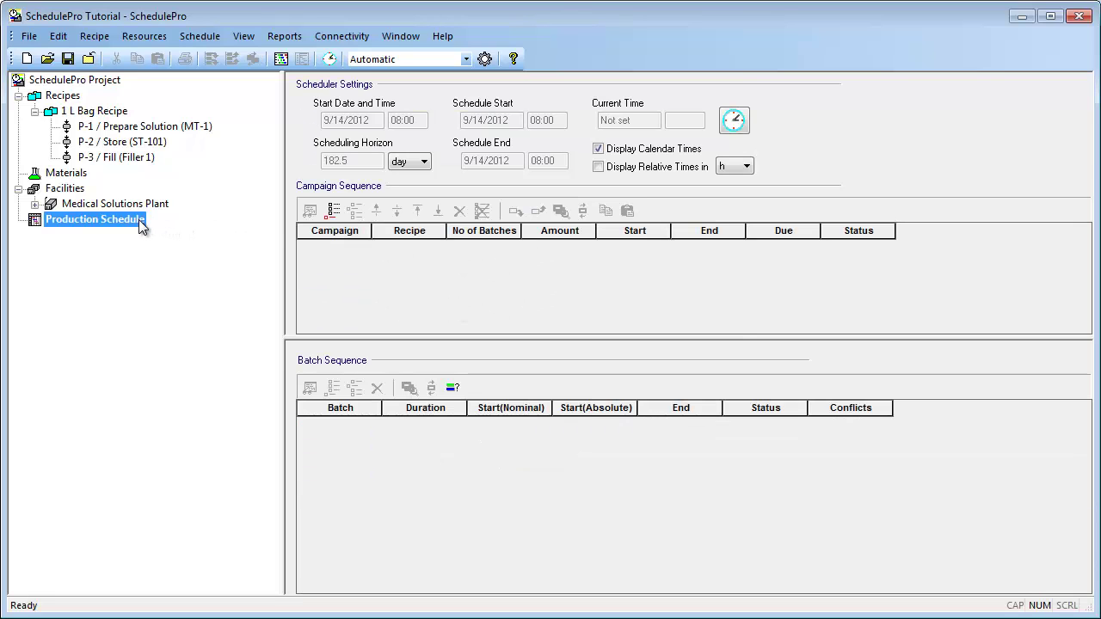
left_click(334, 210)
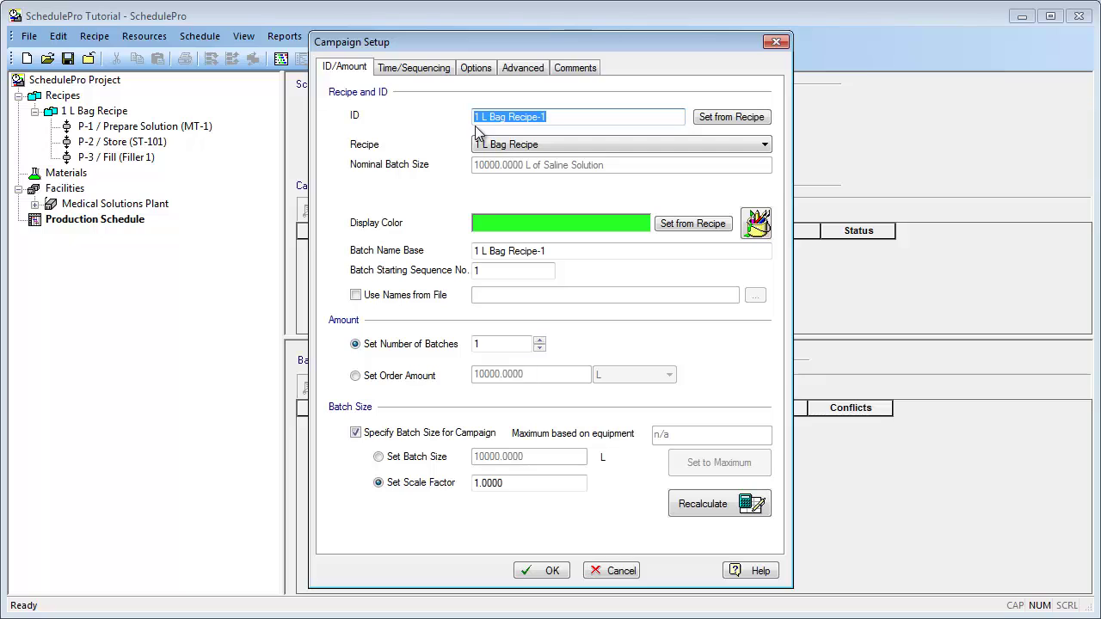
left_click(547, 146)
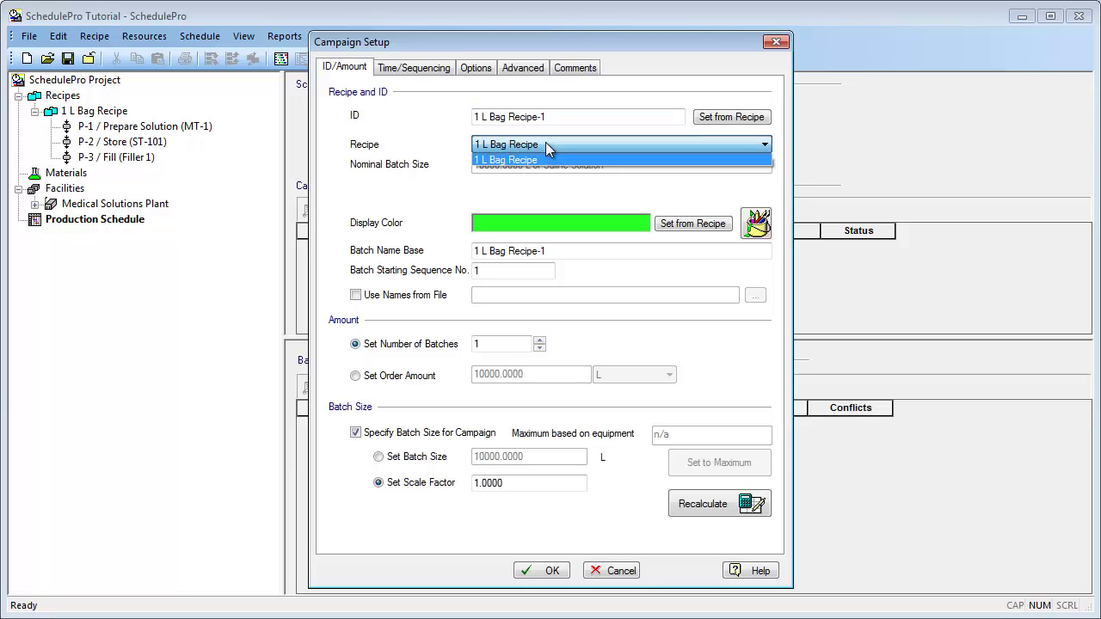
left_click(545, 143)
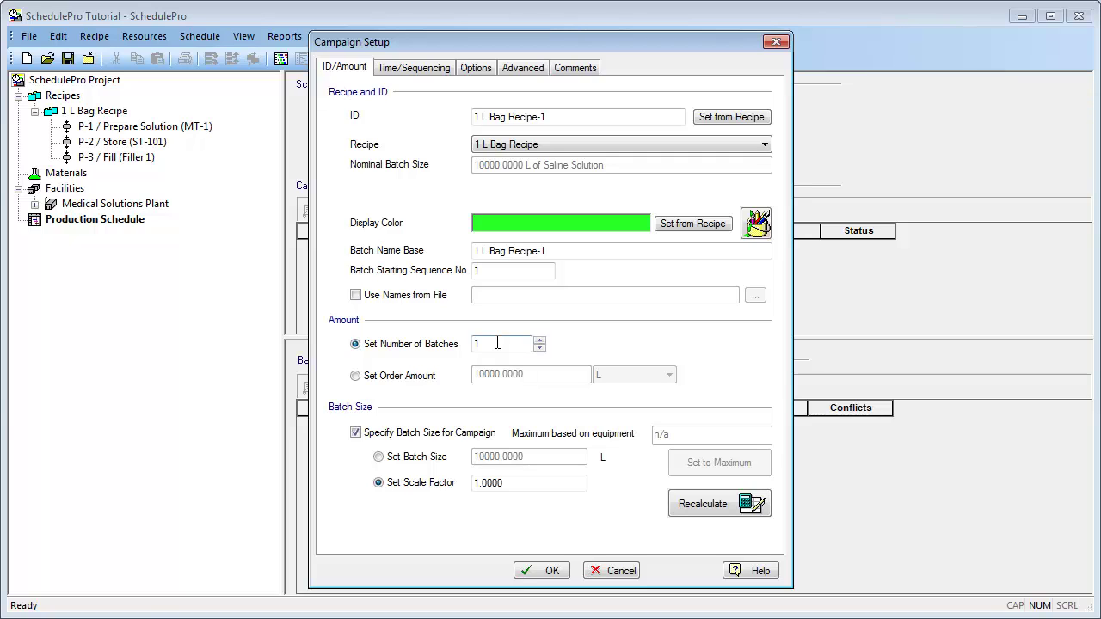
left_click_drag(496, 343, 389, 347)
type("4")
- Accept the campaign after reviewing its release timing and batch start options, and generate the production schedule from it
left_click(423, 69)
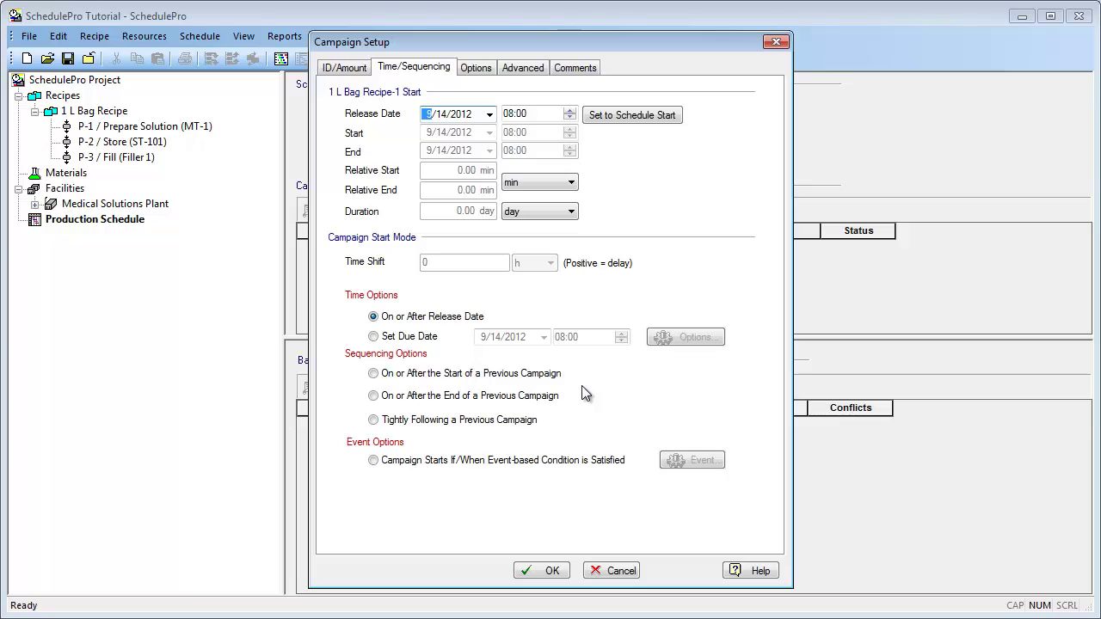
left_click(473, 75)
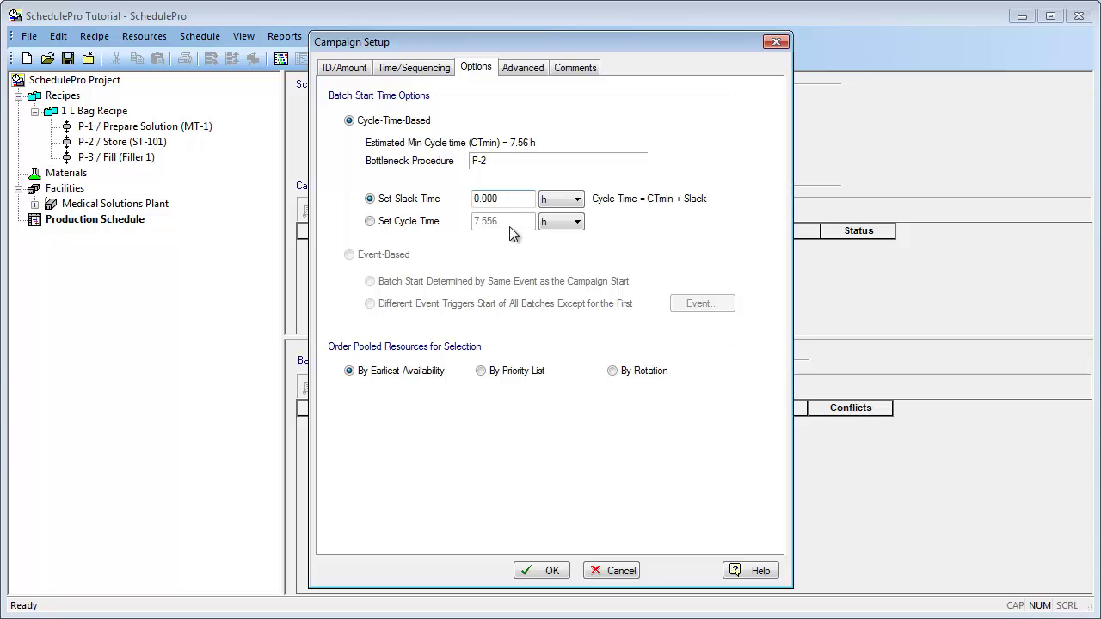
left_click(537, 571)
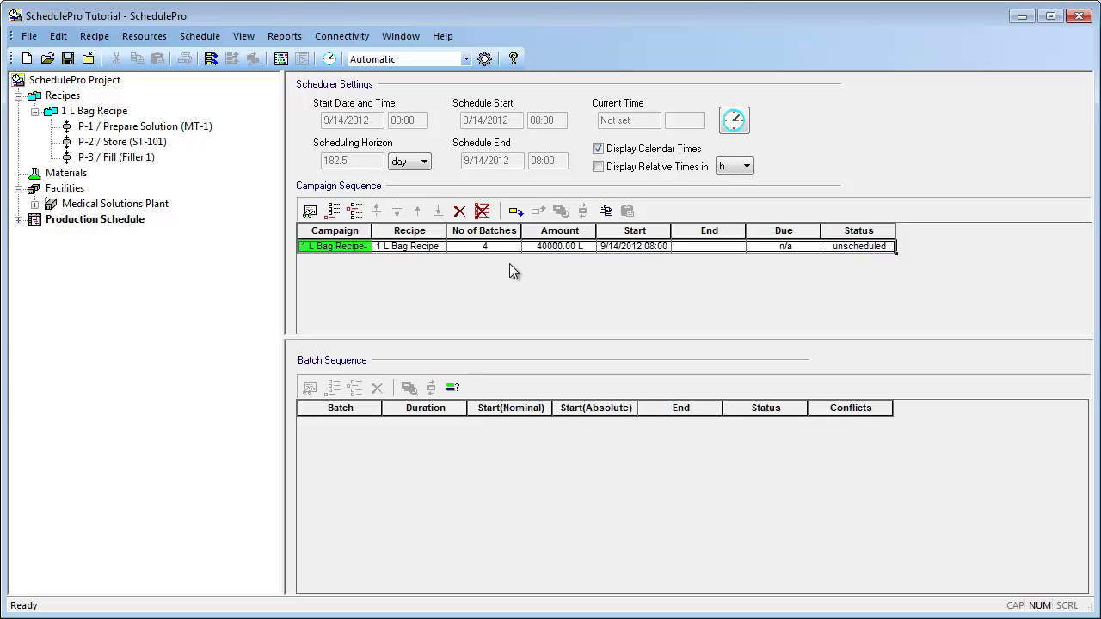
left_click(210, 60)
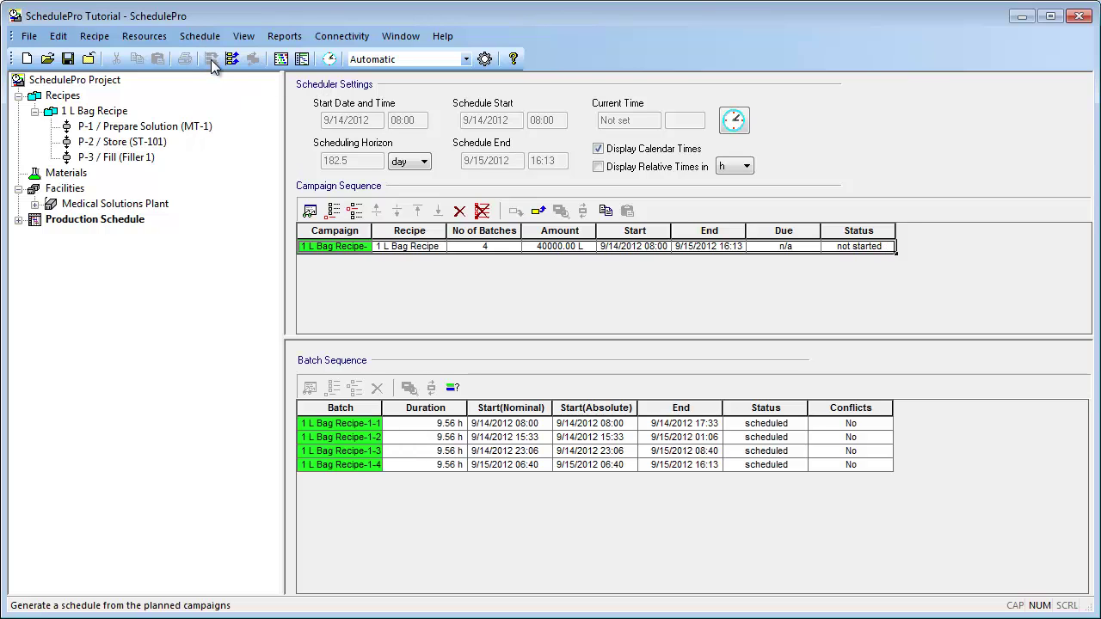